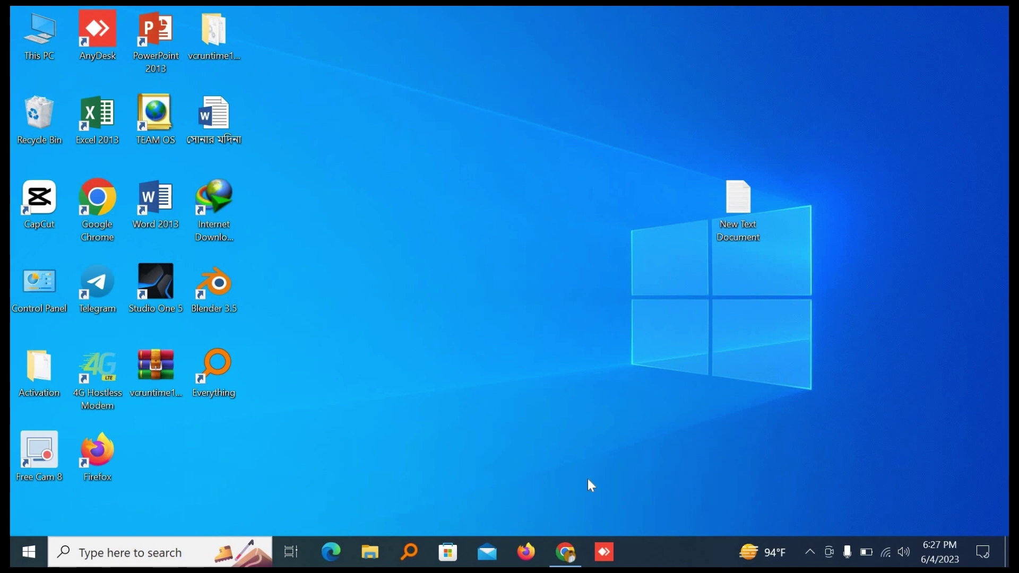
# Restore the Chrome window showing Gmail's Sent mail folder.
pyautogui.click(566, 547)
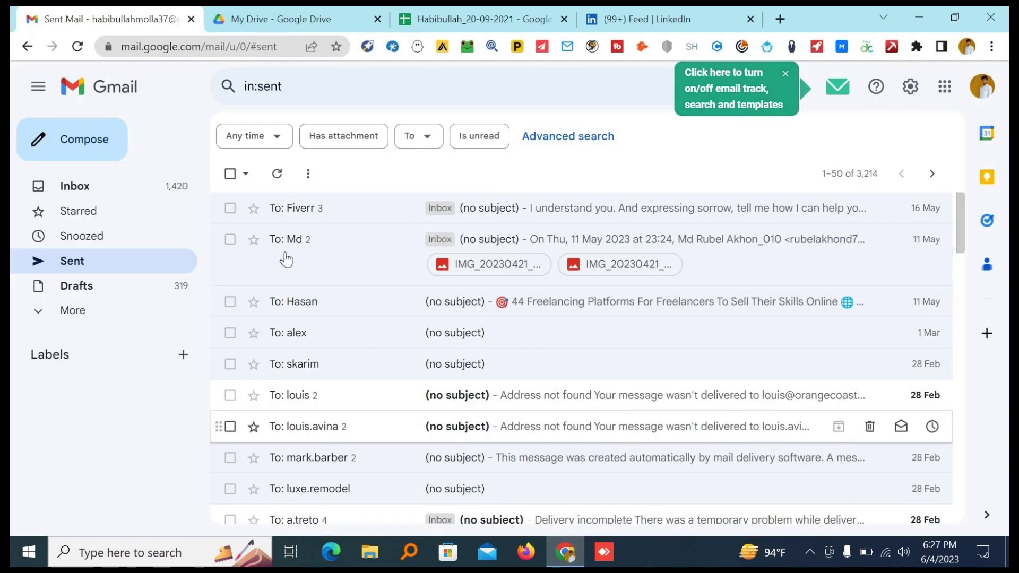
# Dismiss the extension tip, start a blank Gmail message with the To field active, then go to the leads sheet.
pyautogui.click(785, 73)
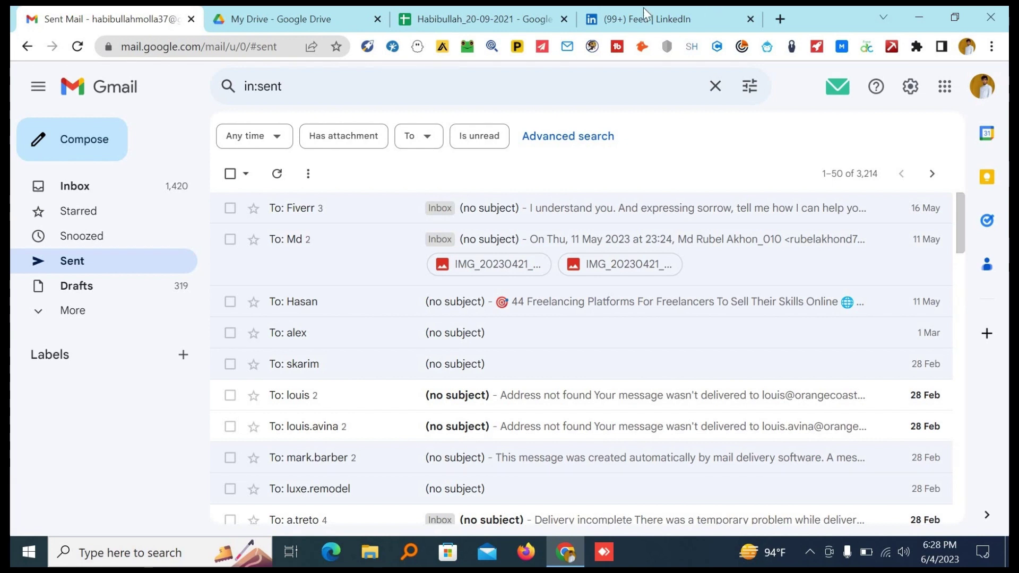
pyautogui.click(98, 145)
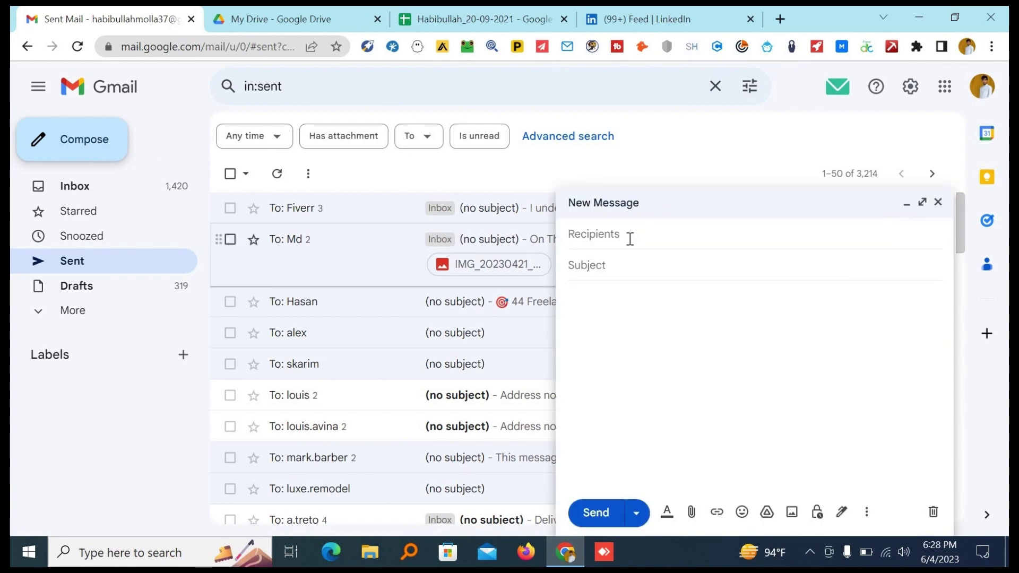
pyautogui.click(629, 236)
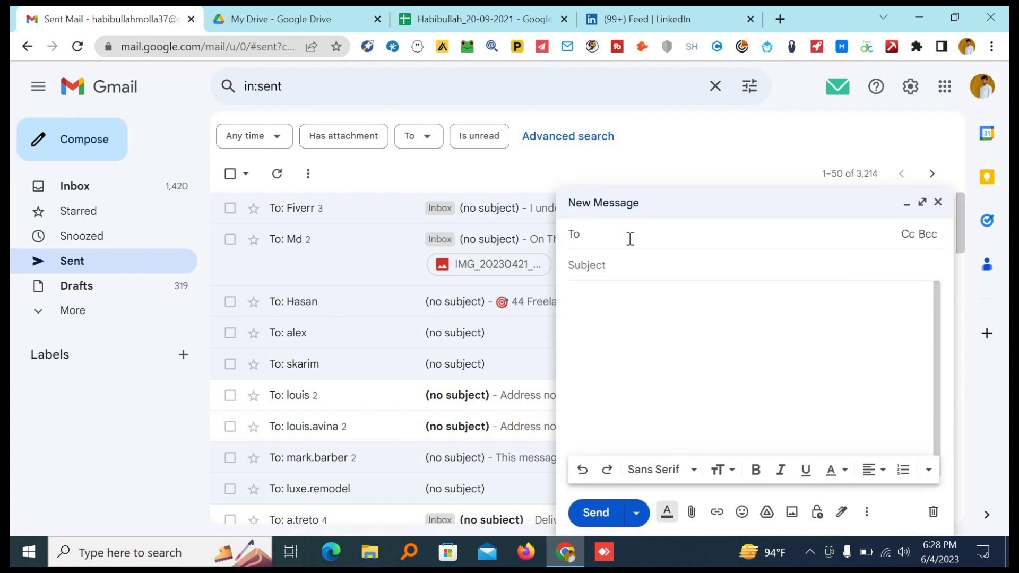
pyautogui.click(509, 10)
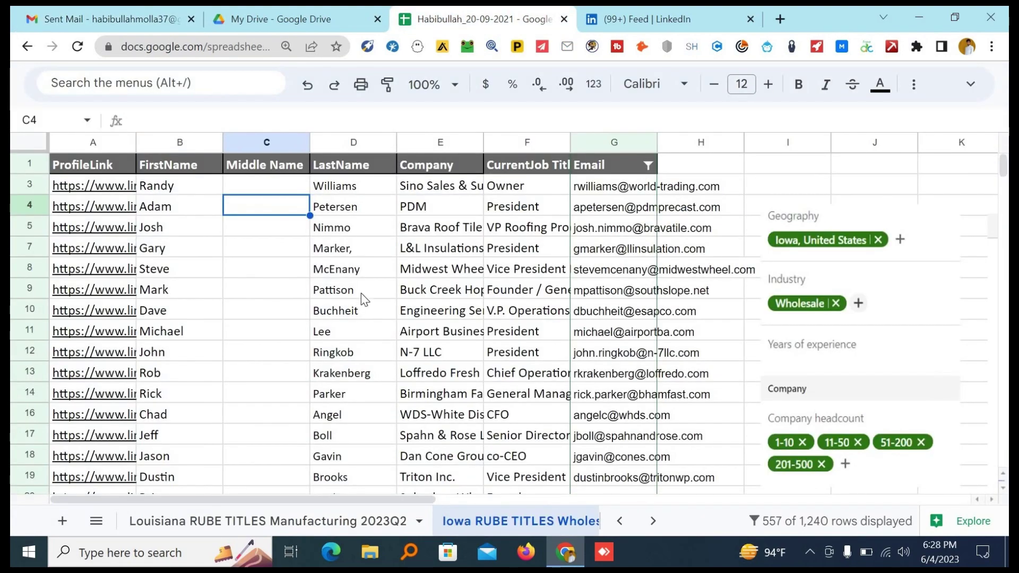
# Copy the lead's full name from cells B7:D7 of the leads sheet.
pyautogui.scroll(-20, 350, 319)
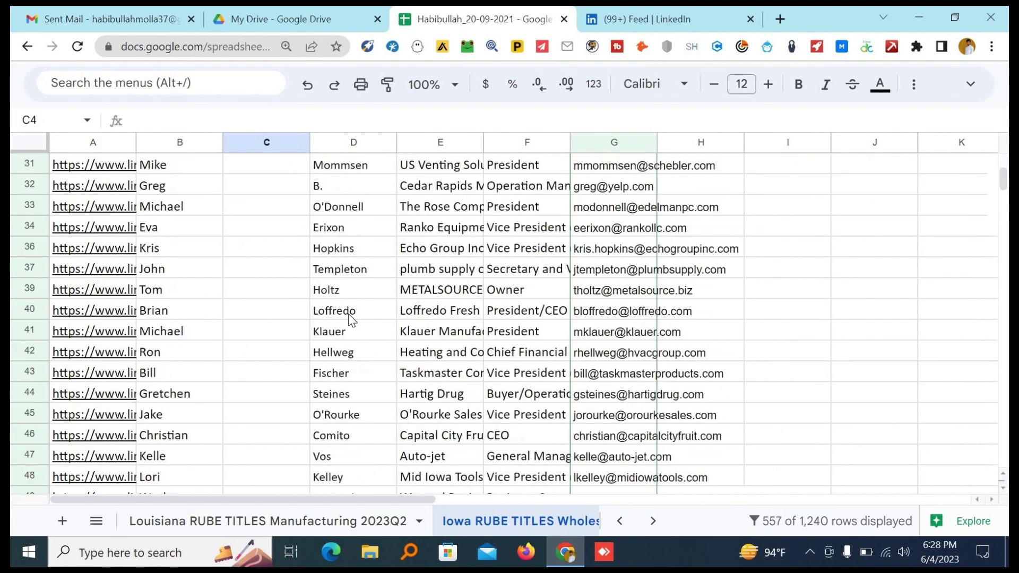
pyautogui.scroll(-15, 348, 316)
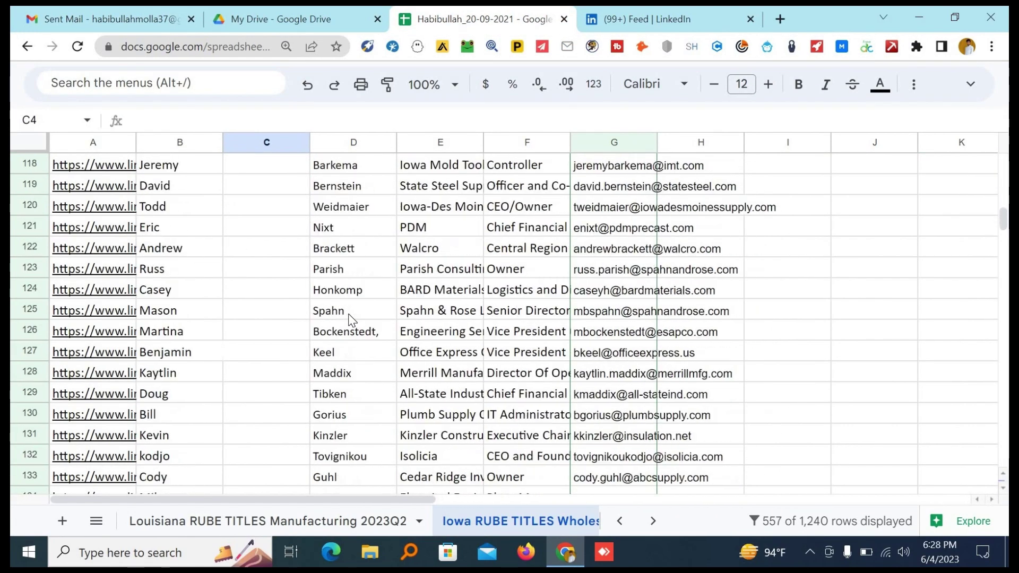
pyautogui.scroll(-15, 348, 316)
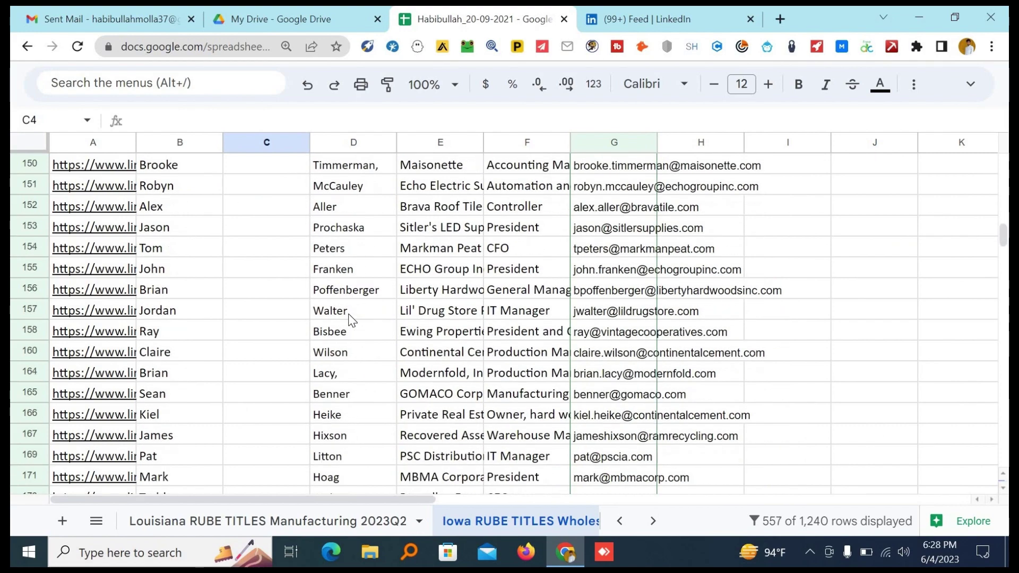
pyautogui.scroll(20, 348, 318)
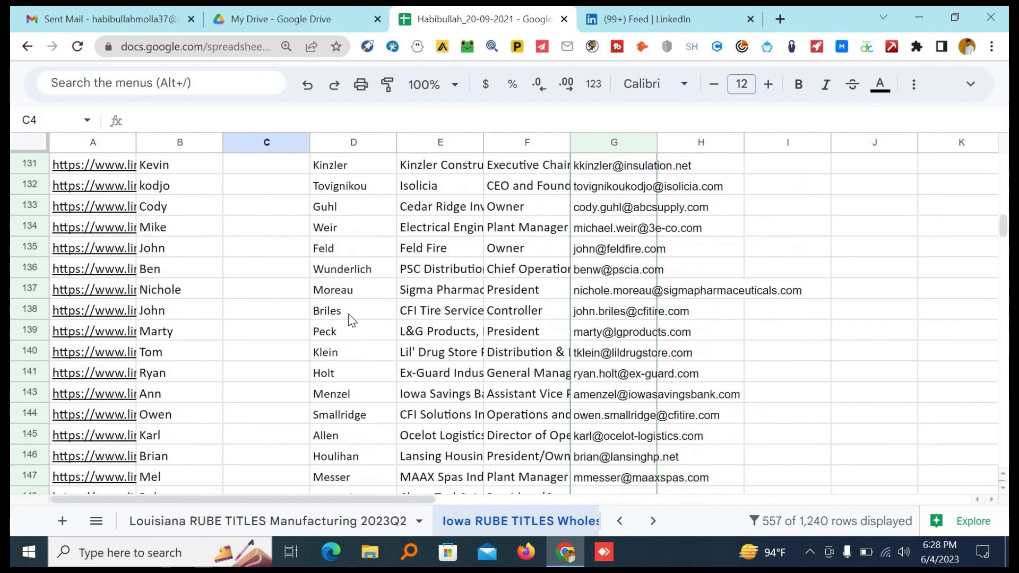
pyautogui.scroll(1, 348, 313)
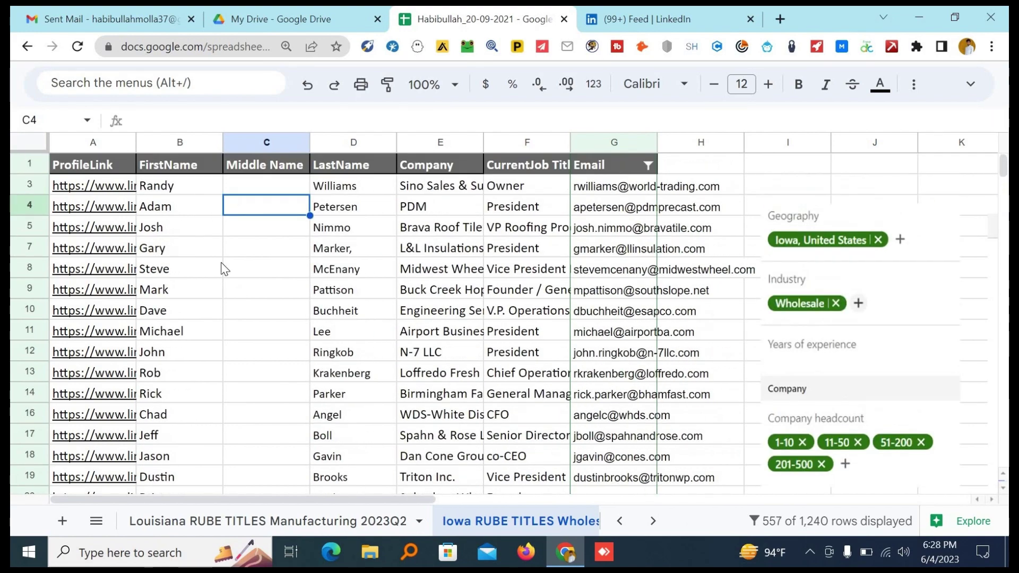
pyautogui.click(168, 255)
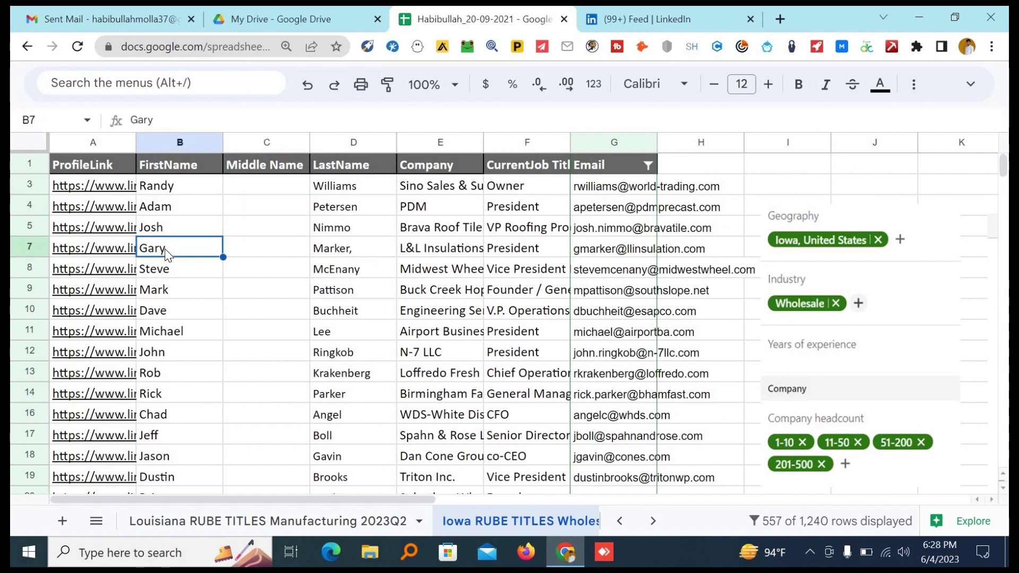
pyautogui.keyDown('shift'); pyautogui.click(330, 246); pyautogui.keyUp('shift')
pyautogui.hotkey('ctrl', 'c')
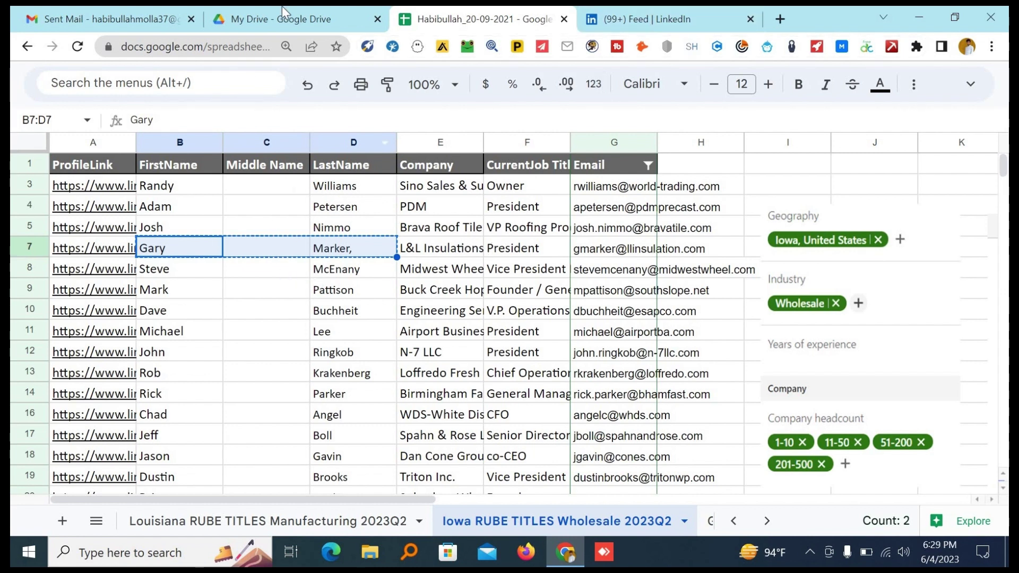
# Paste the lead's name into the draft's To field followed by '@', then select company cell E7.
pyautogui.click(159, 19)
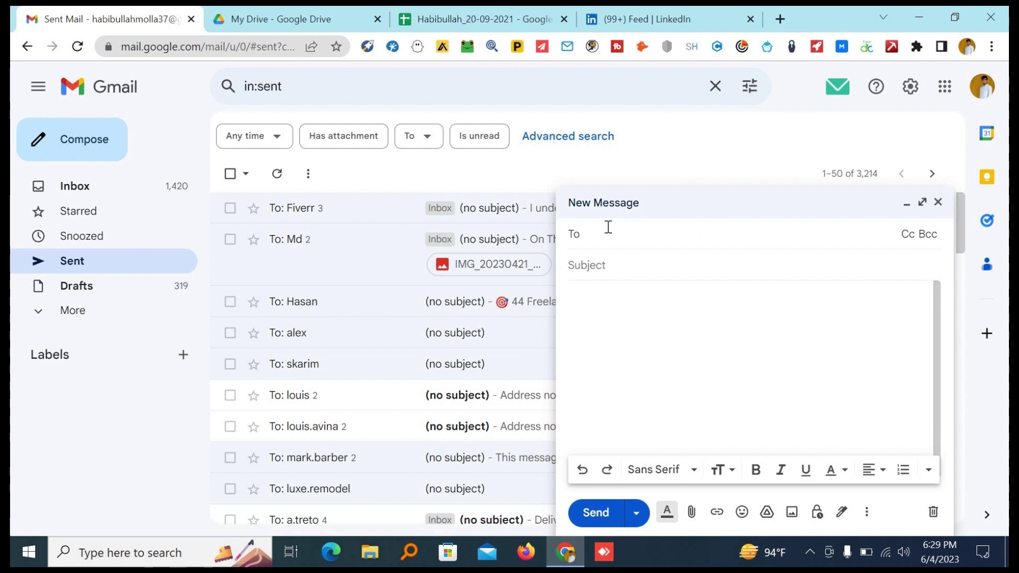
pyautogui.hotkey('ctrl', 'v')
pyautogui.write('@')
pyautogui.moveTo(653, 234); pyautogui.dragTo(612, 243)
pyautogui.click(658, 11)
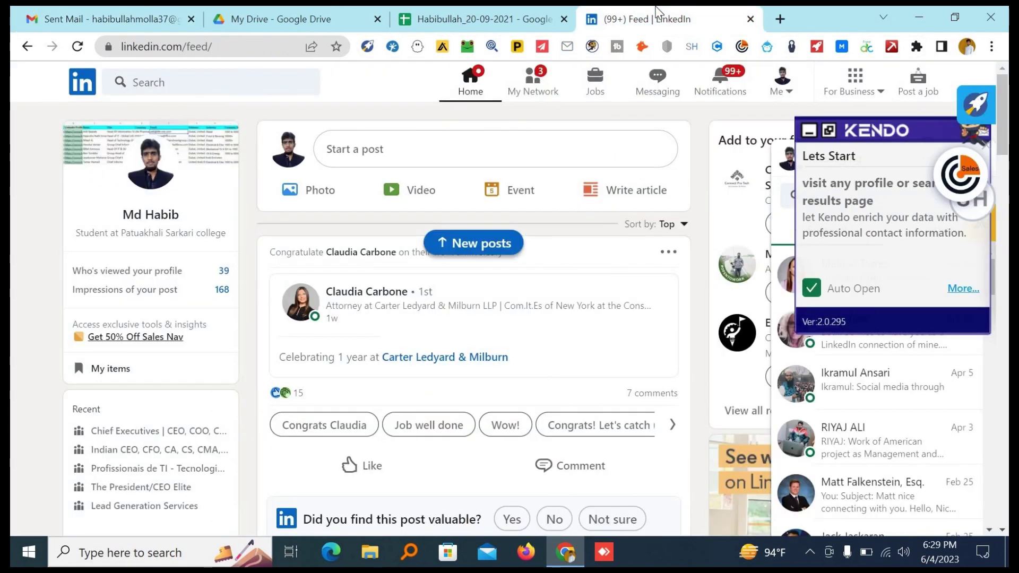
pyautogui.click(539, 8)
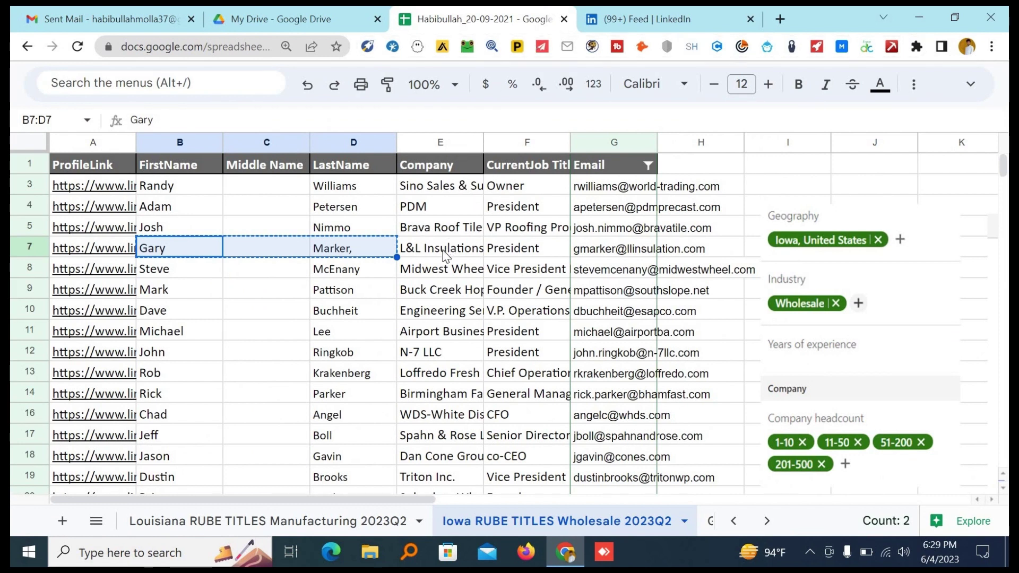
pyautogui.click(444, 250)
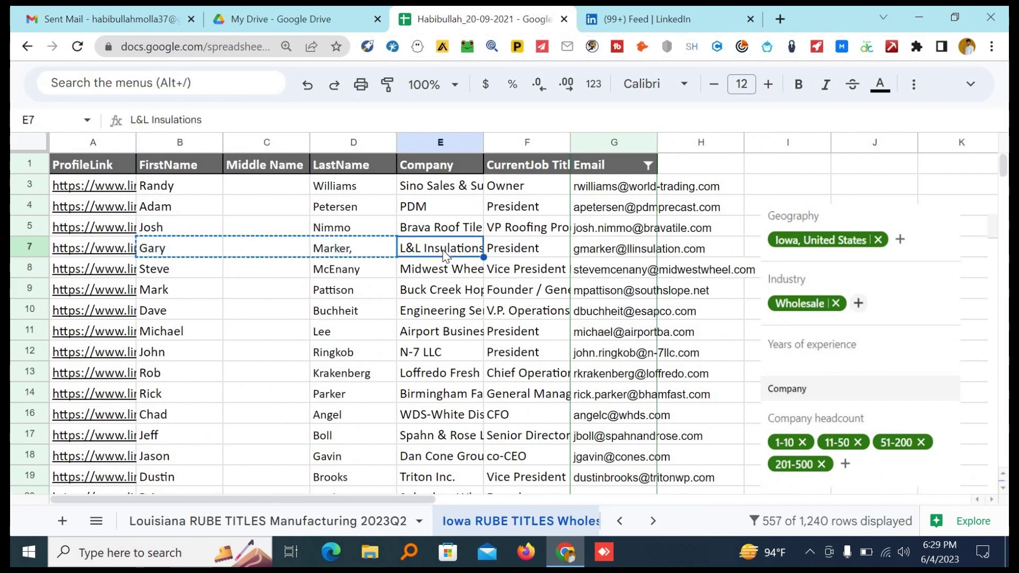
# Search Google for 'L&L Insulations' in a new tab to find its llinsulation.com website.
pyautogui.click(780, 18)
pyautogui.hotkey('ctrl', 'v')
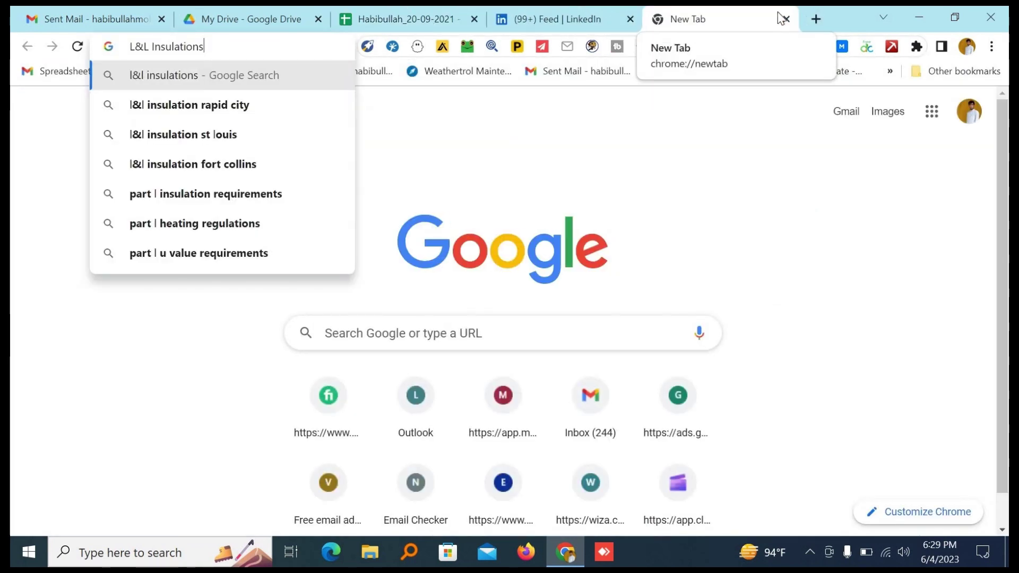
pyautogui.press('Return')
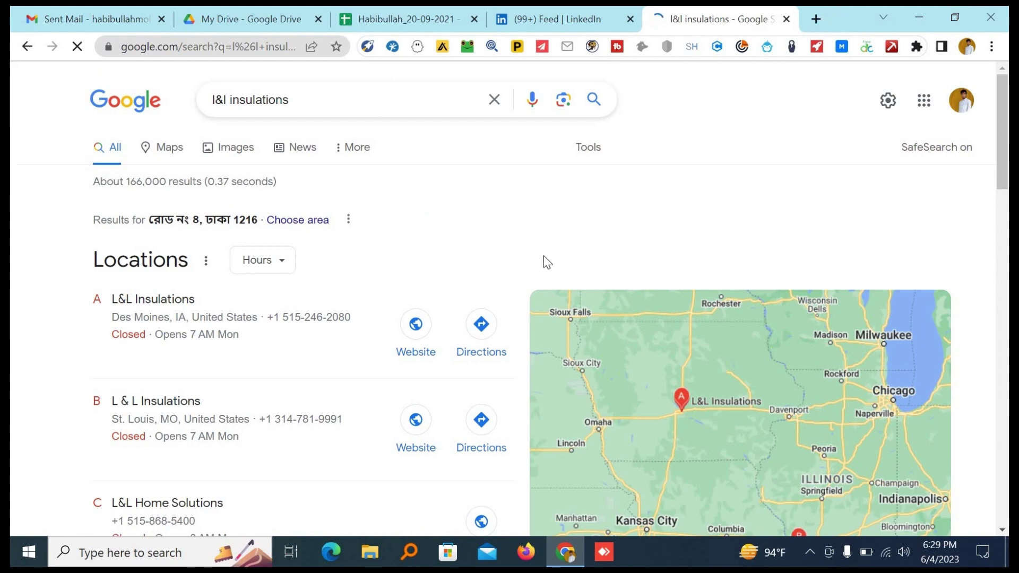
pyautogui.scroll(-9, 536, 269)
pyautogui.scroll(2, 535, 270)
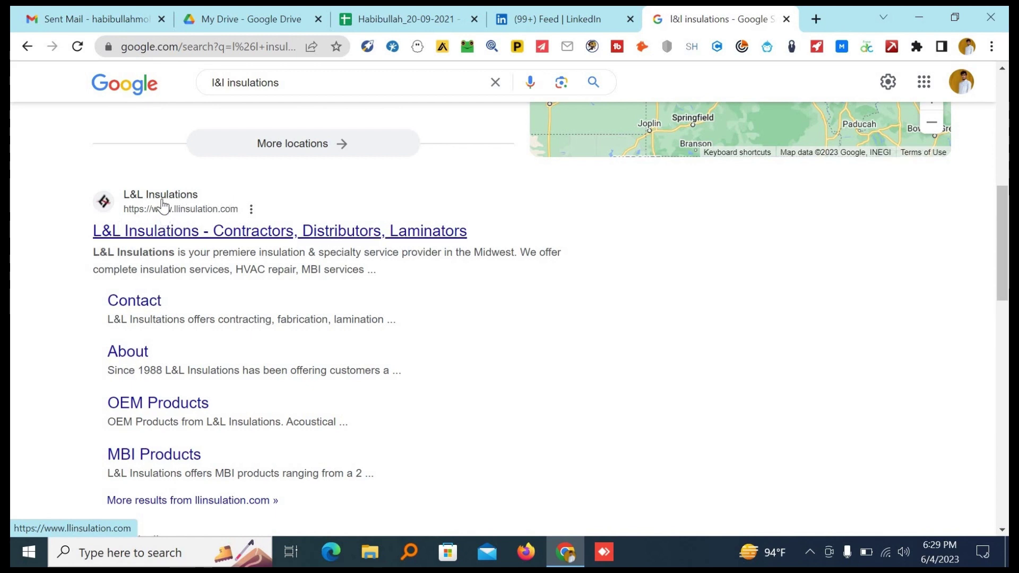
pyautogui.rightClick(164, 210)
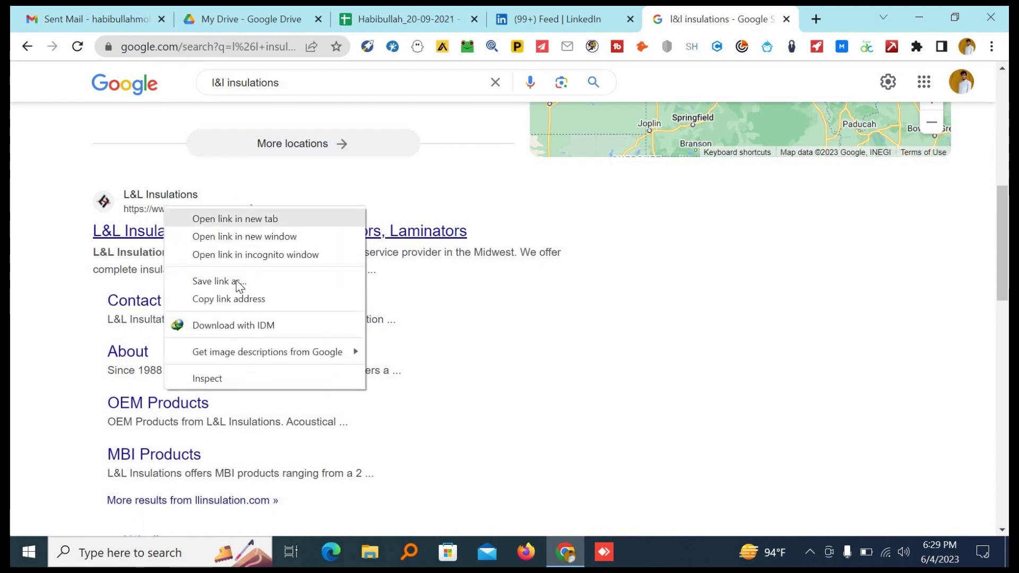
pyautogui.click(239, 300)
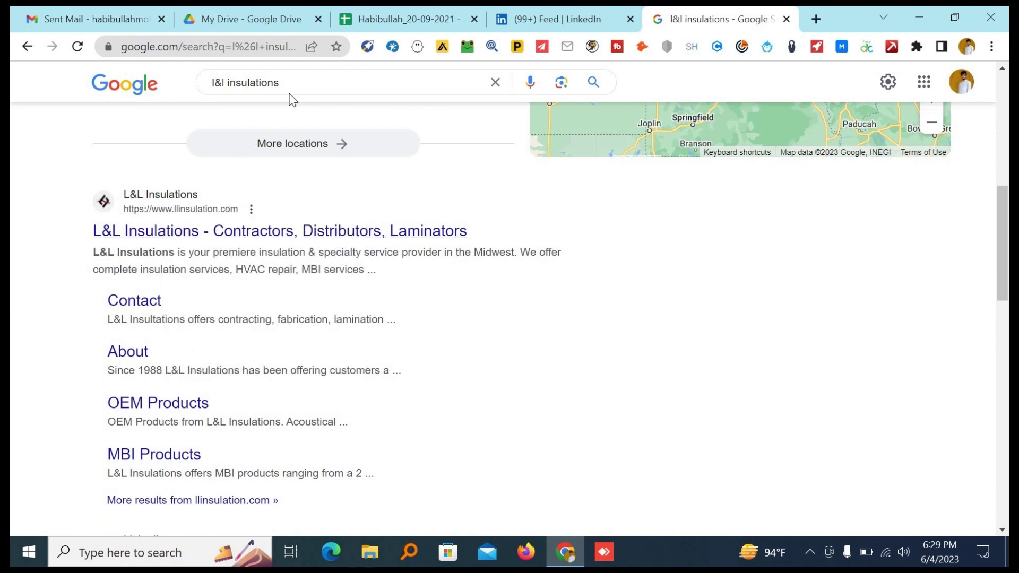
pyautogui.click(298, 82)
pyautogui.hotkey('ctrl', 'a')
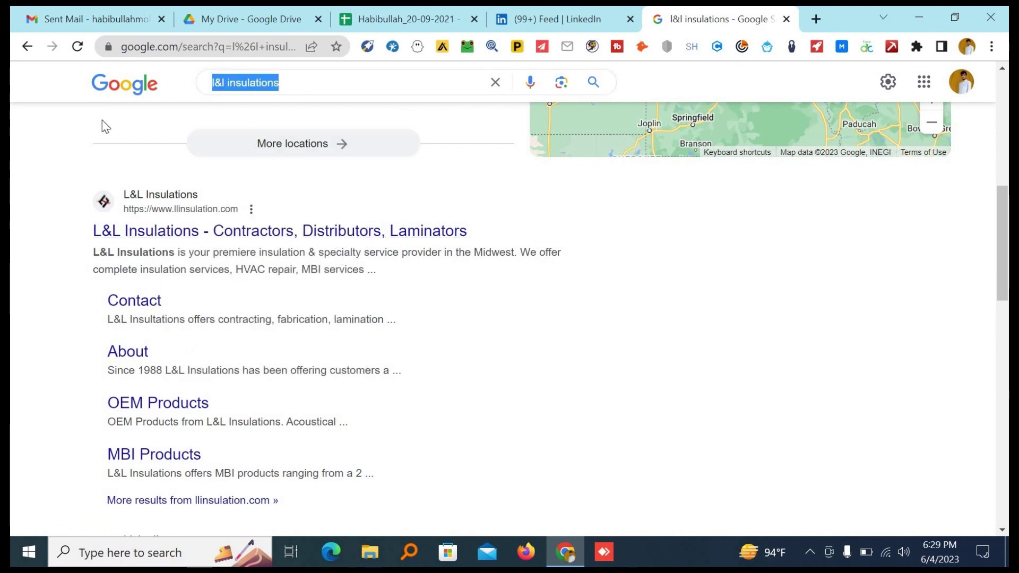
pyautogui.hotkey('ctrl', 'v')
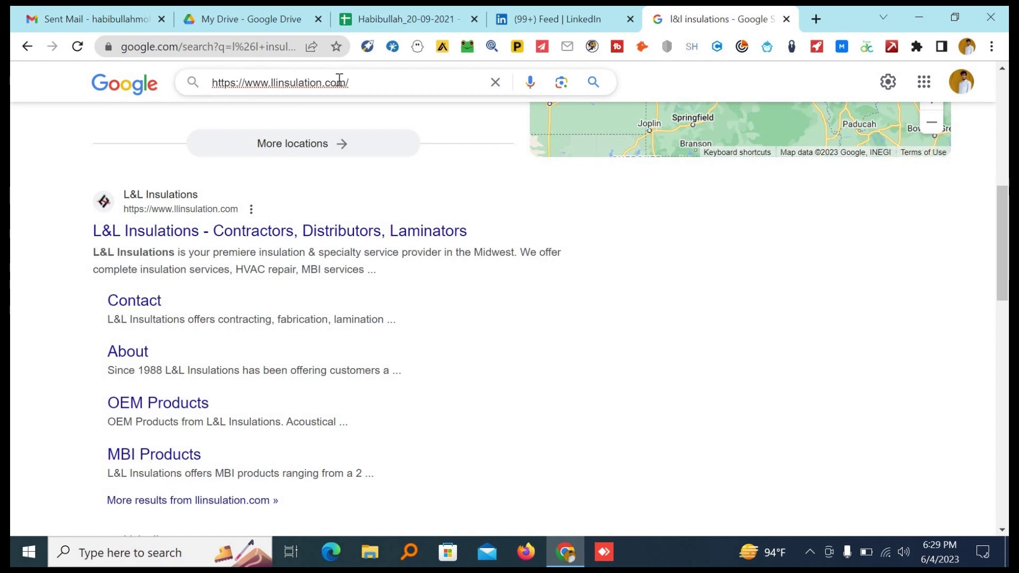
# Select the domain llinsulation.com from the URL and return to the Gmail draft.
pyautogui.moveTo(344, 83); pyautogui.dragTo(273, 90)
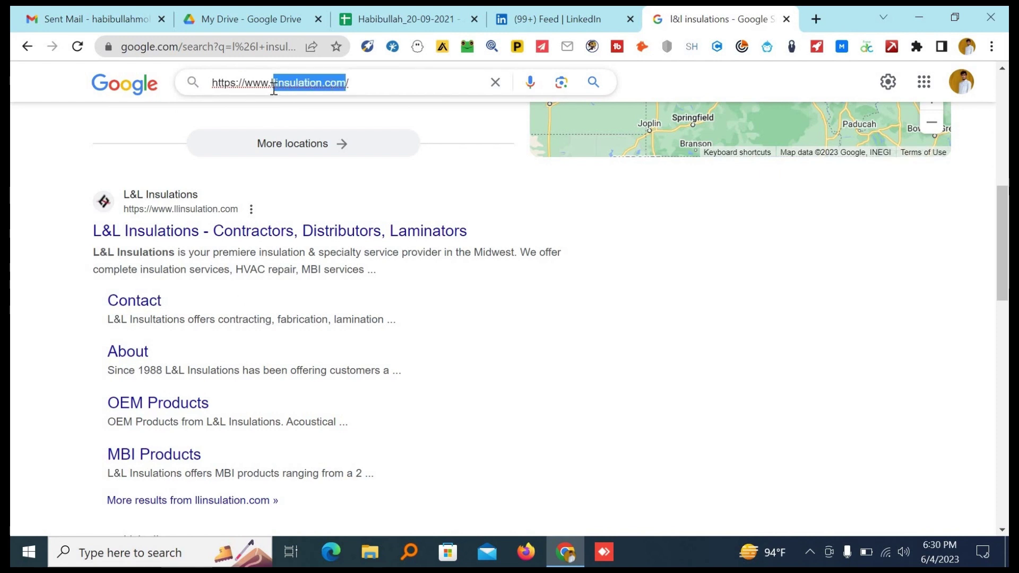
pyautogui.click(347, 83)
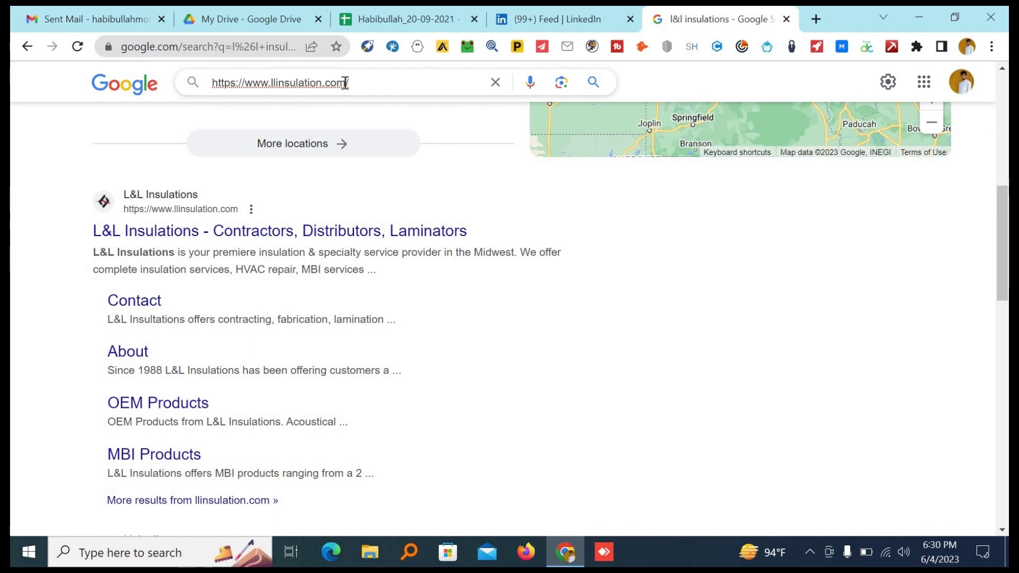
pyautogui.moveTo(298, 86); pyautogui.dragTo(272, 86)
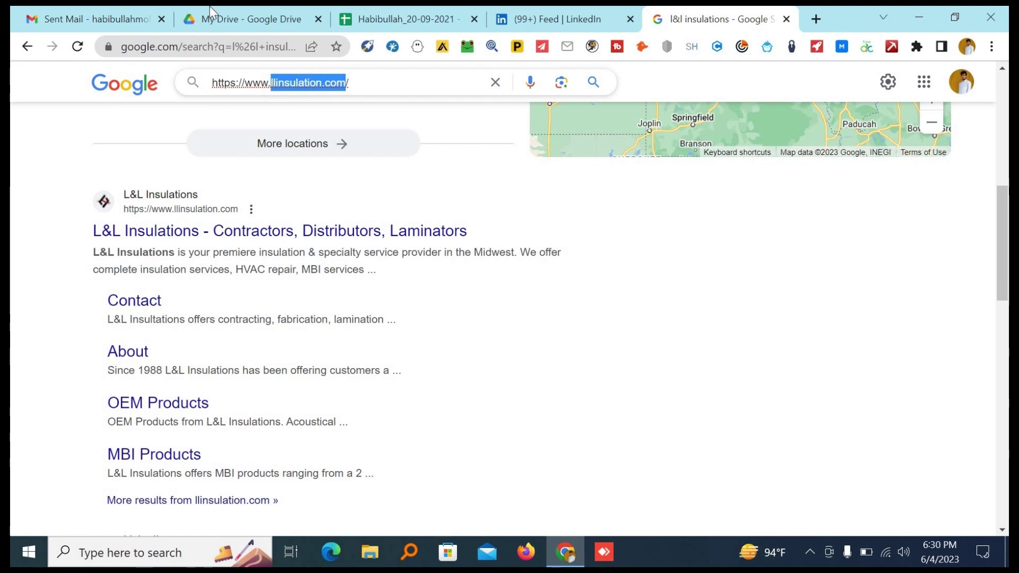
pyautogui.click(89, 8)
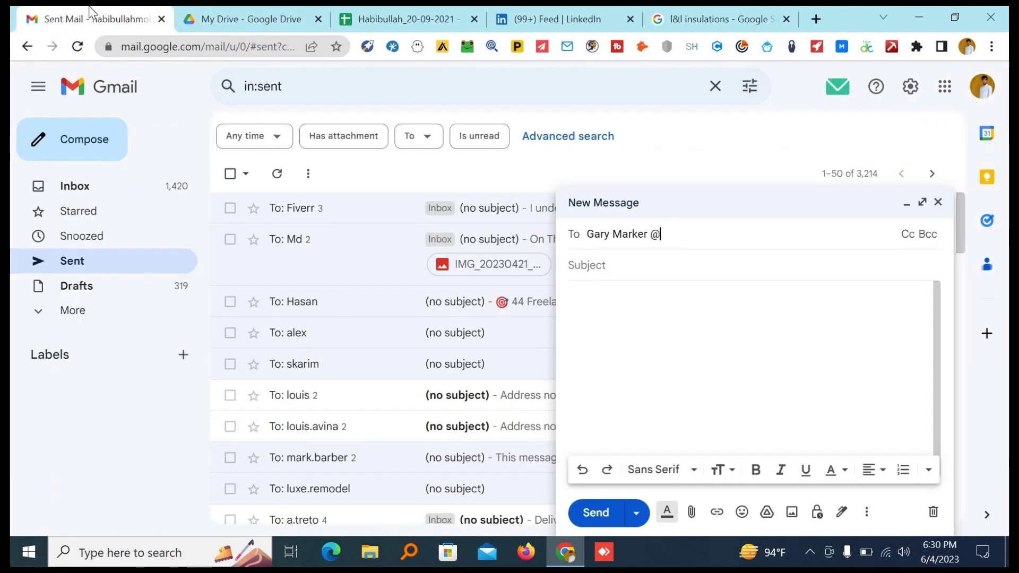
pyautogui.click(818, 13)
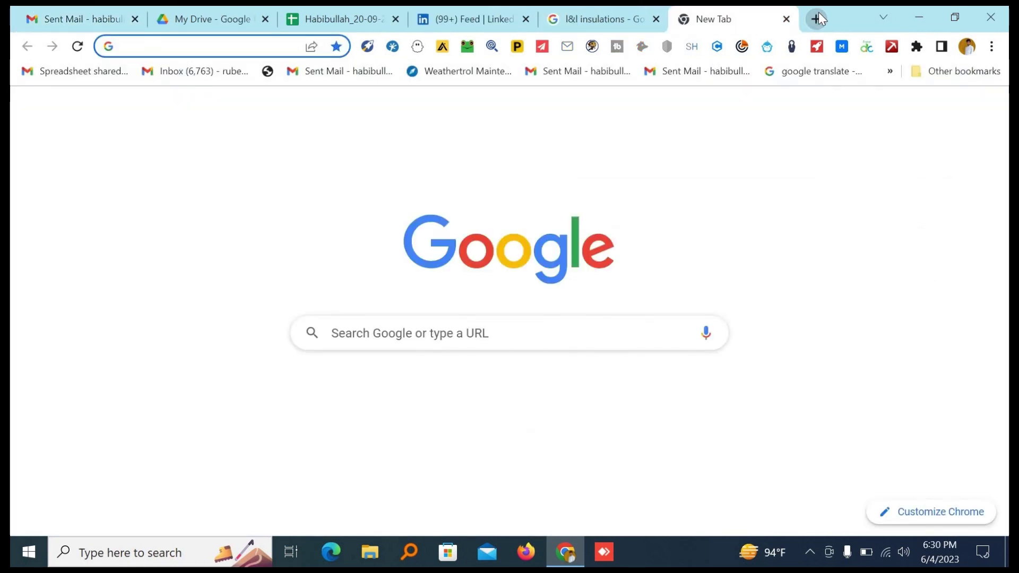
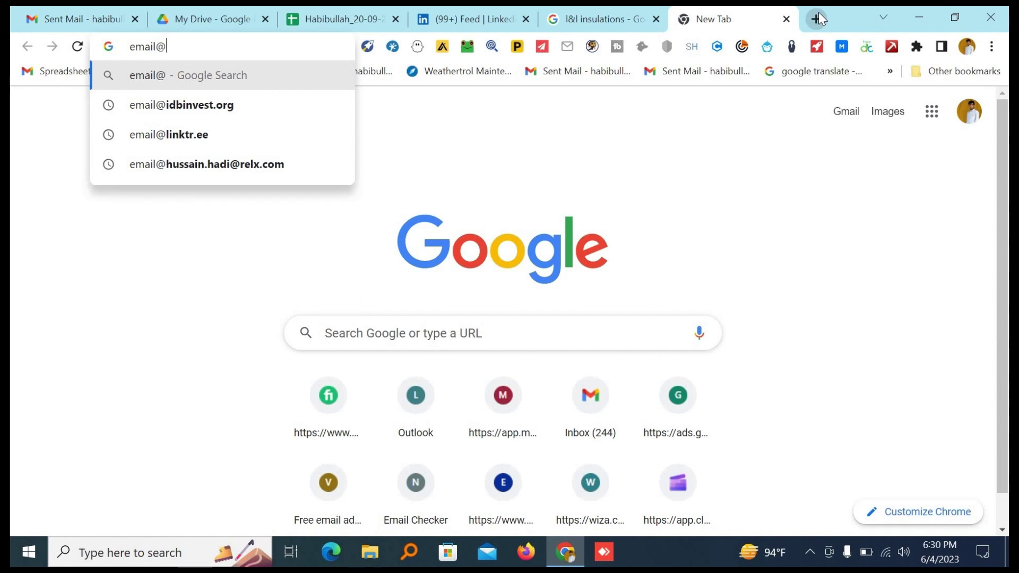
pyautogui.hotkey('ctrl', 'v')
pyautogui.press('Return')
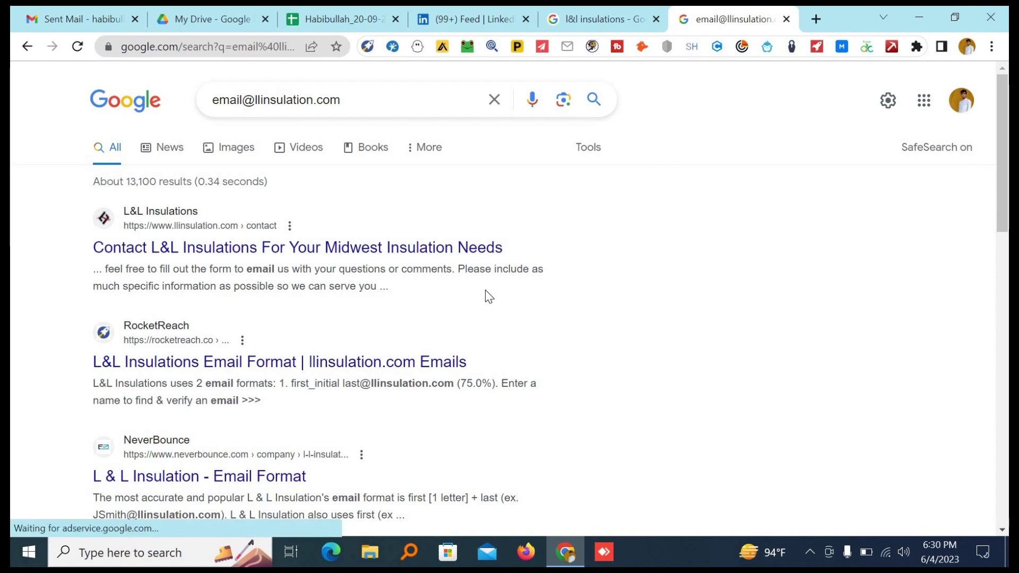
pyautogui.scroll(-1, 485, 291)
pyautogui.scroll(-7, 485, 291)
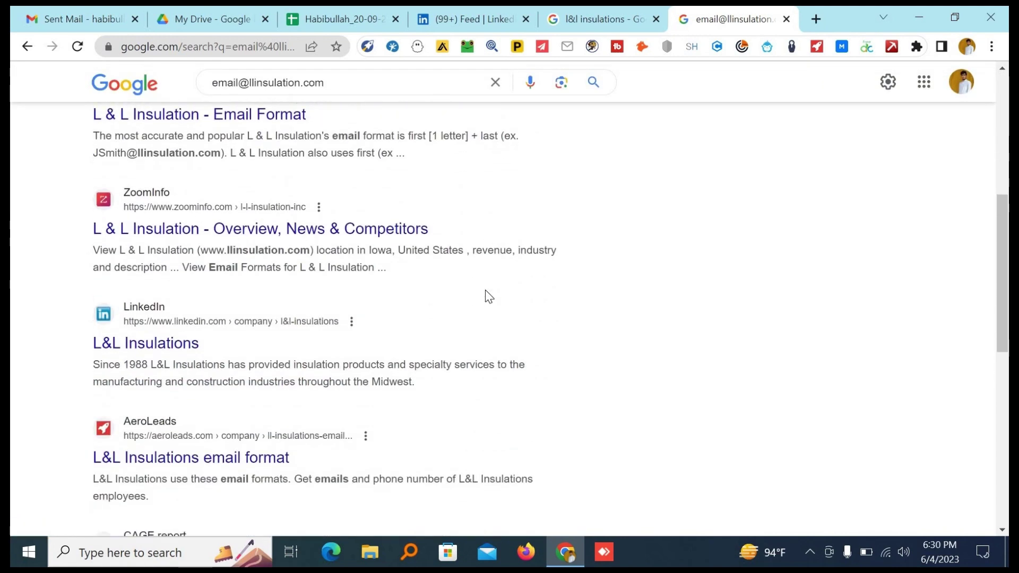
pyautogui.scroll(-5, 485, 291)
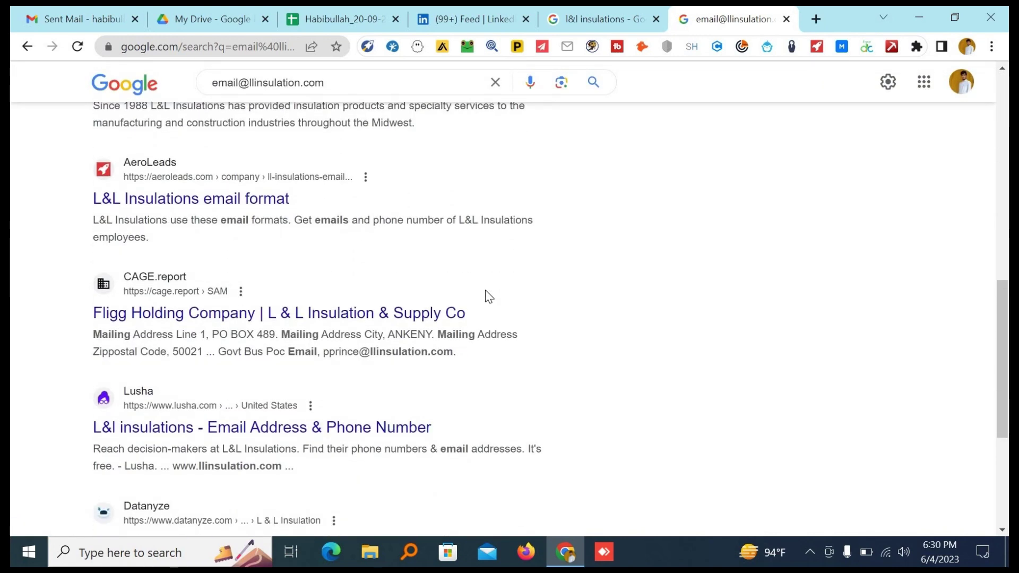
pyautogui.scroll(-3, 485, 291)
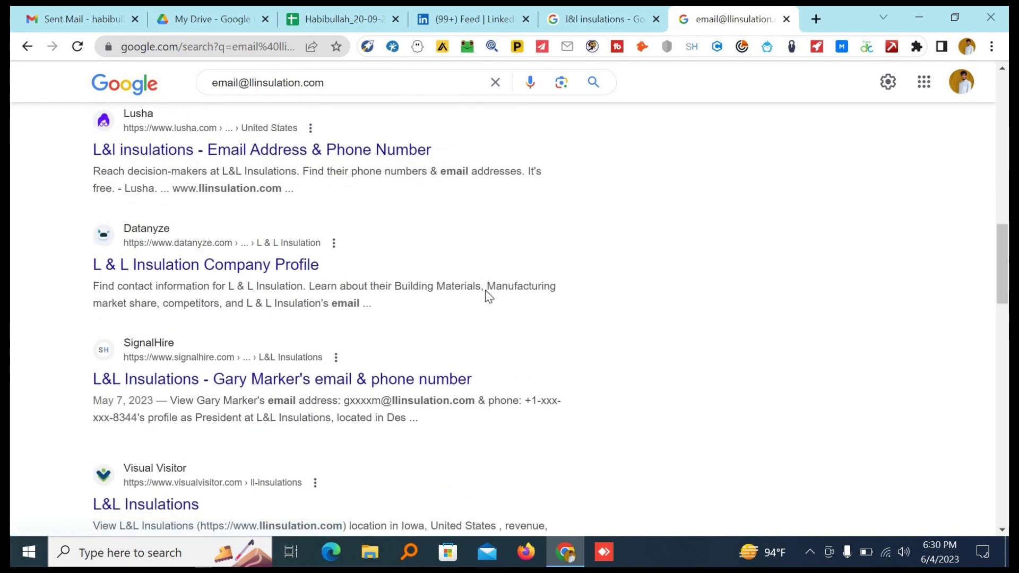
pyautogui.scroll(6, 485, 291)
pyautogui.scroll(10, 485, 290)
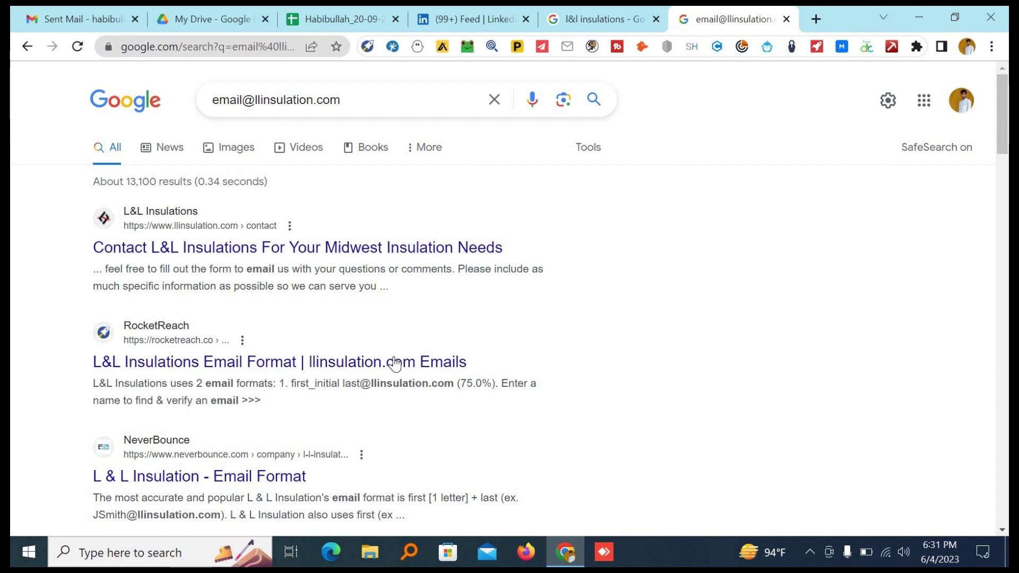
pyautogui.moveTo(315, 383); pyautogui.dragTo(350, 383)
pyautogui.click(12, 348)
pyautogui.scroll(-5, 264, 380)
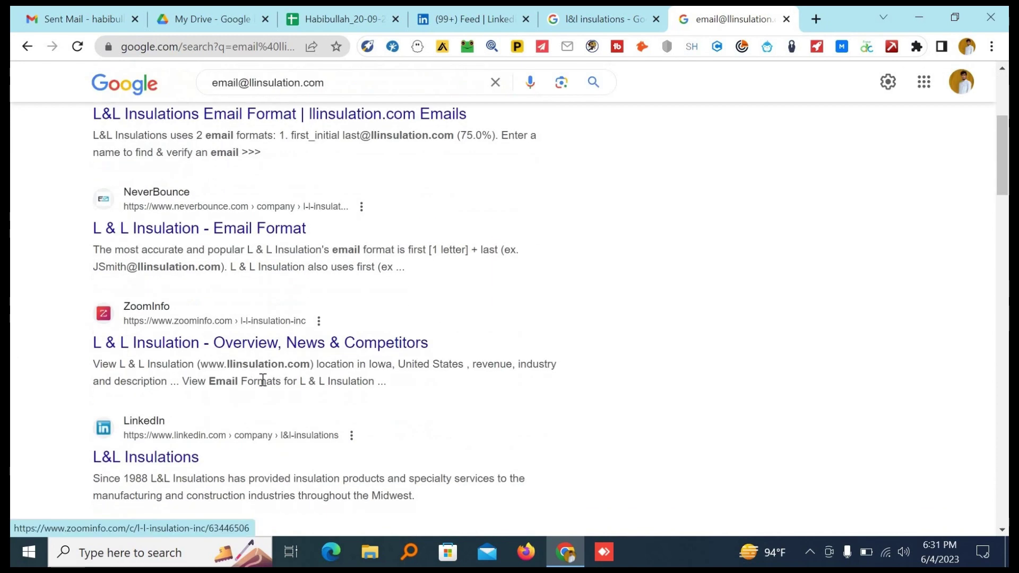
pyautogui.scroll(5, 263, 379)
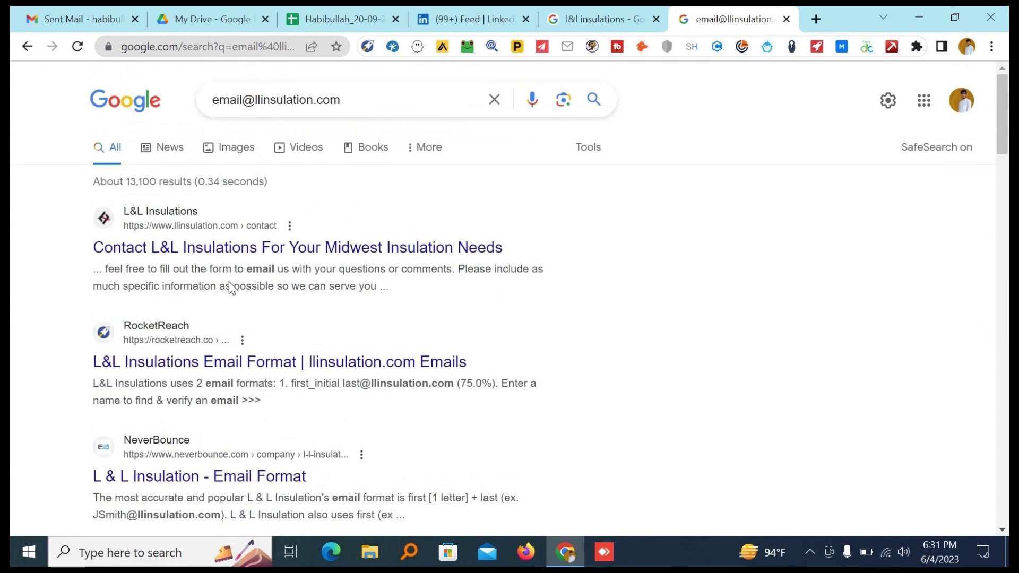
pyautogui.click(88, 16)
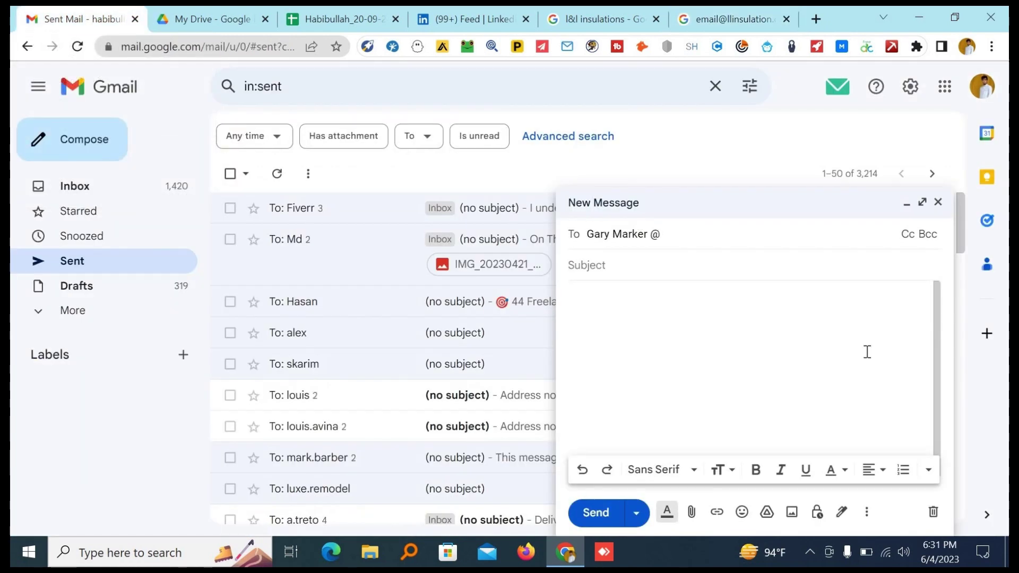
# Complete the recipient with the suggested first-initial-plus-last-name llinsulation.com address and copy it.
pyautogui.hotkey('ctrl', 'v')
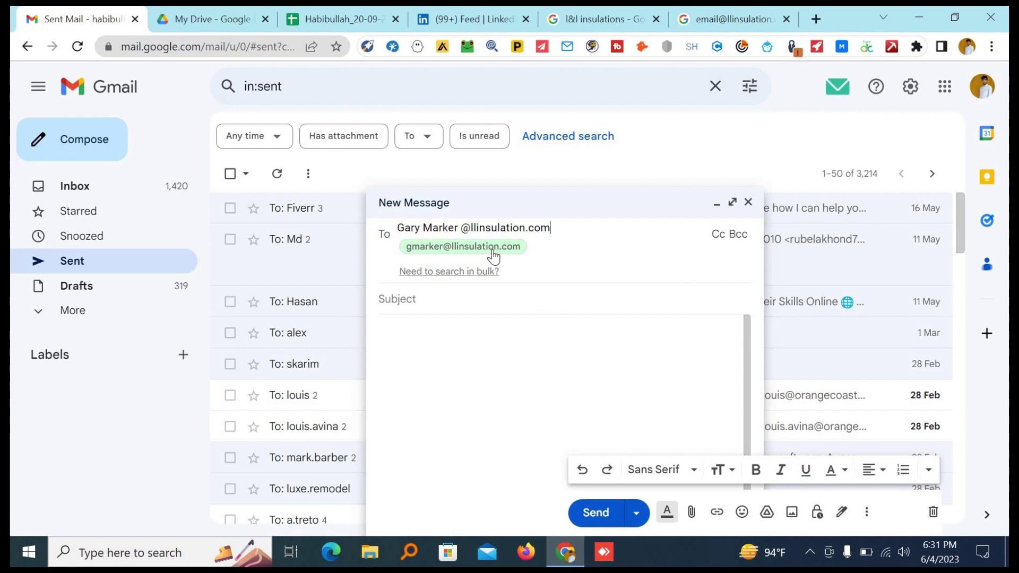
pyautogui.click(492, 253)
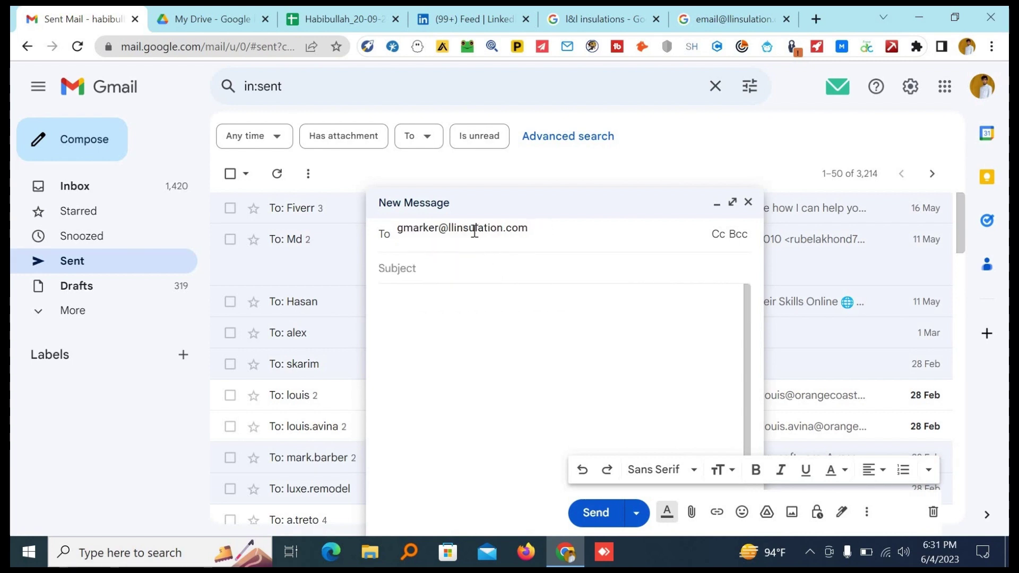
pyautogui.hotkey('ctrl', 'a')
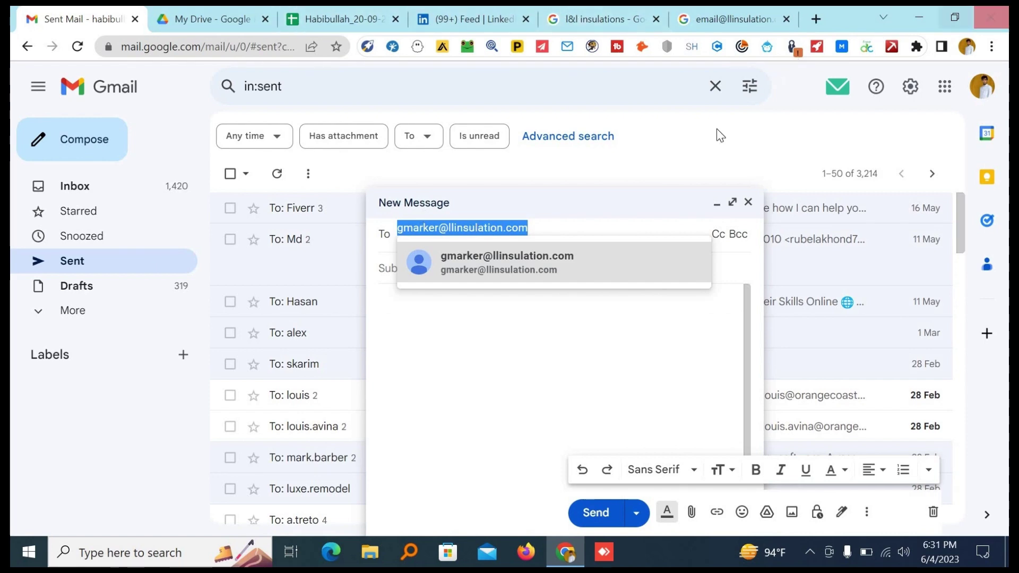
pyautogui.click(346, 12)
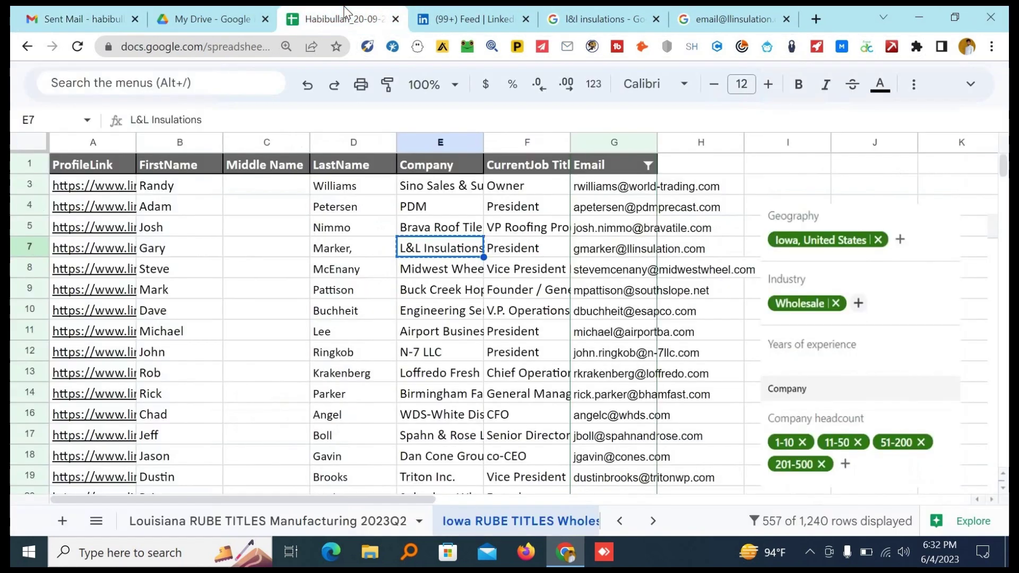
# Copy company cell E7 and check that Email cell G7 holds the lead's llinsulation.com address.
pyautogui.hotkey('ctrl', 'c')
pyautogui.doubleClick(611, 250)
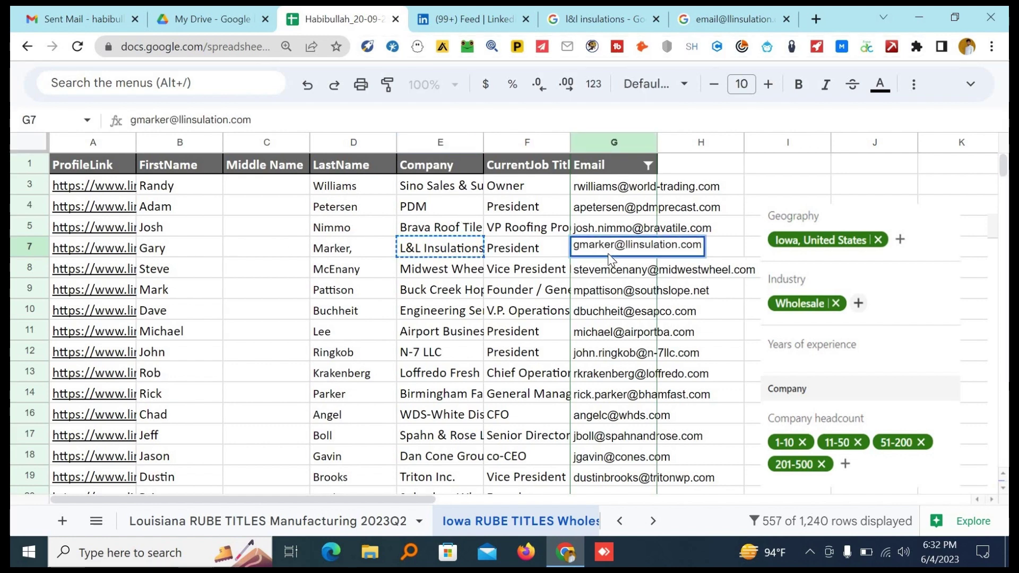
pyautogui.hotkey('ctrl', 'a')
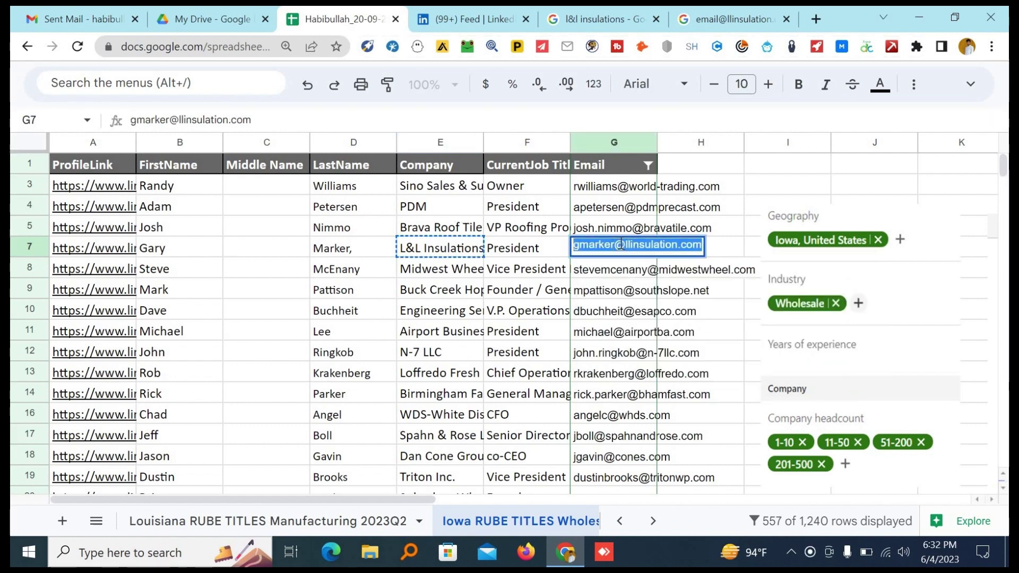
pyautogui.click(620, 245)
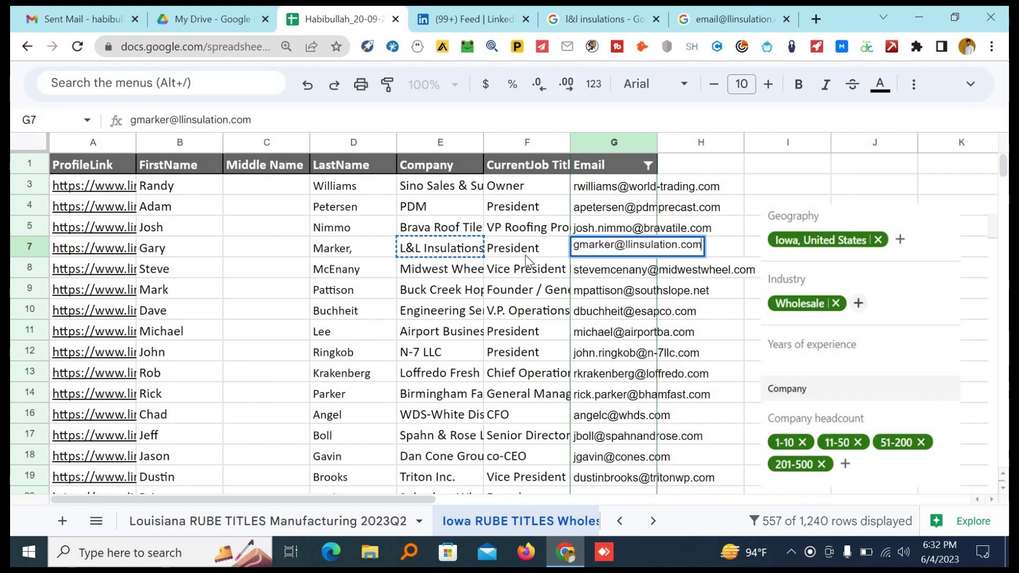
pyautogui.click(461, 251)
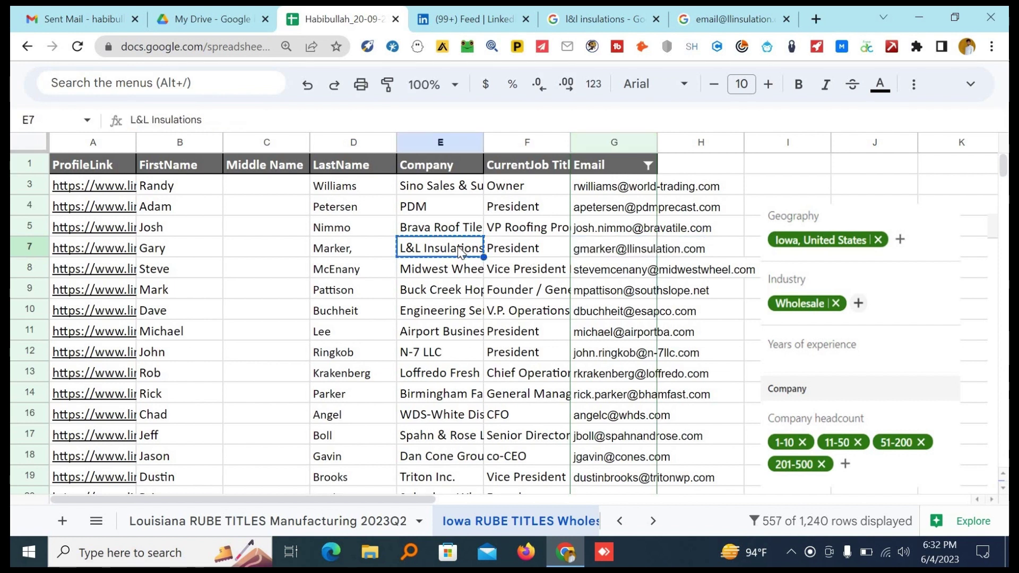
pyautogui.click(35, 20)
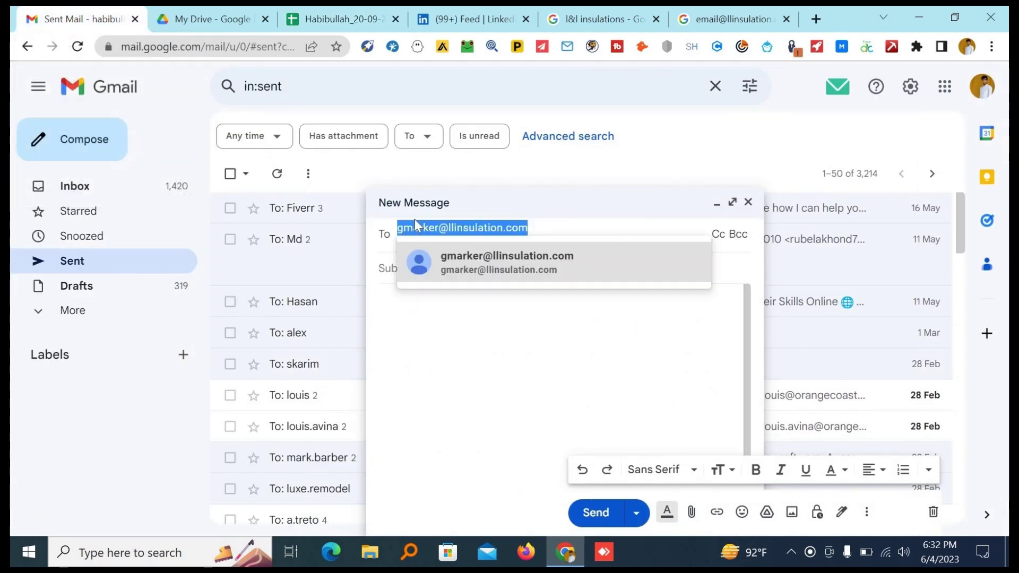
pyautogui.click(434, 227)
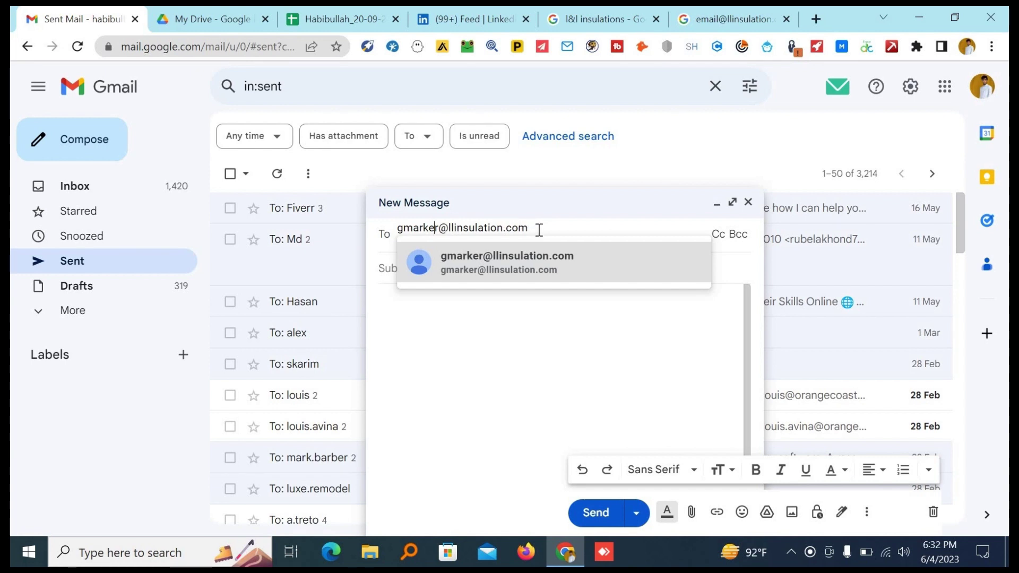
pyautogui.doubleClick(496, 228)
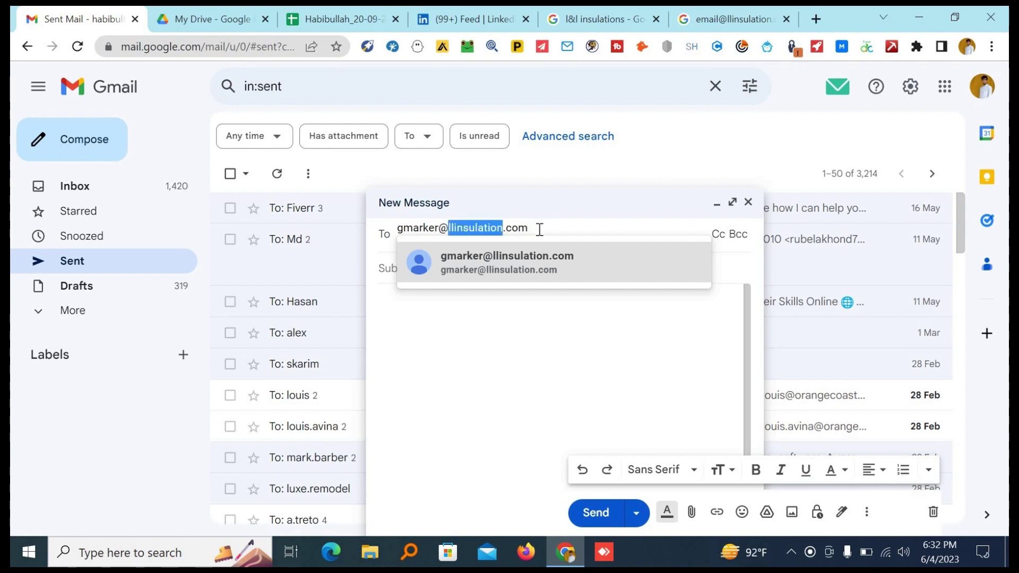
pyautogui.click(539, 229)
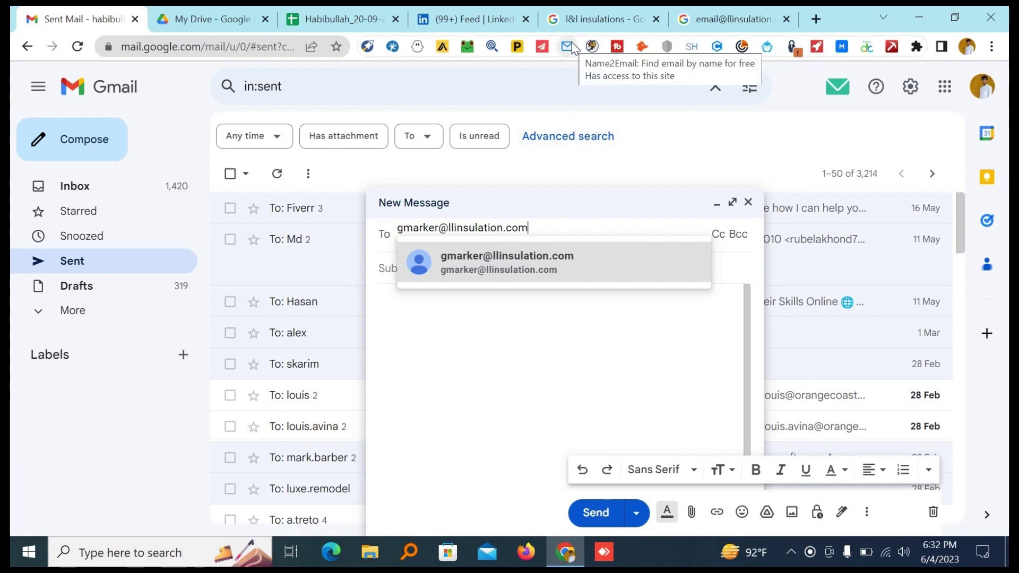
pyautogui.click(753, 20)
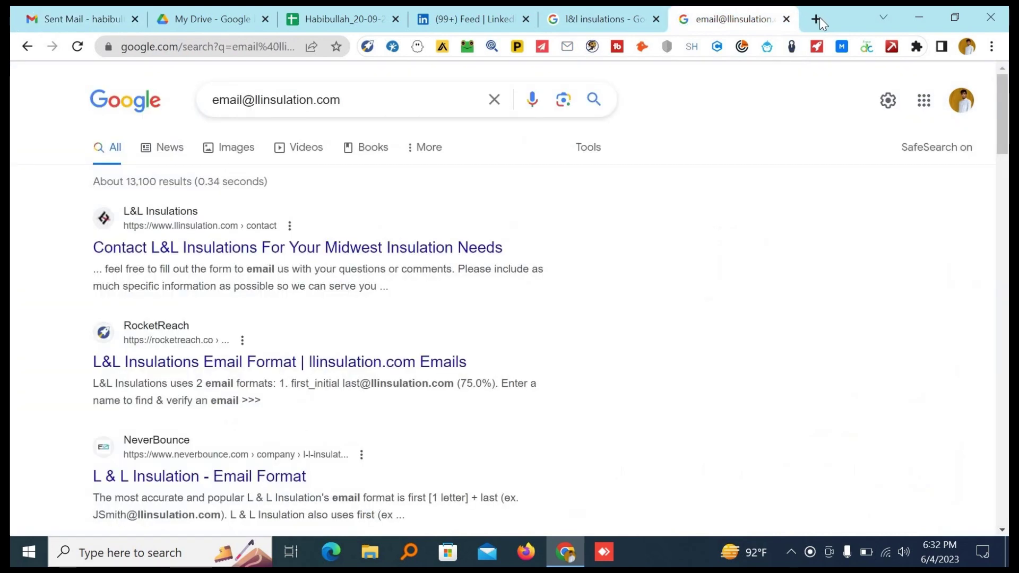
pyautogui.hotkey('ctrl', 'w')
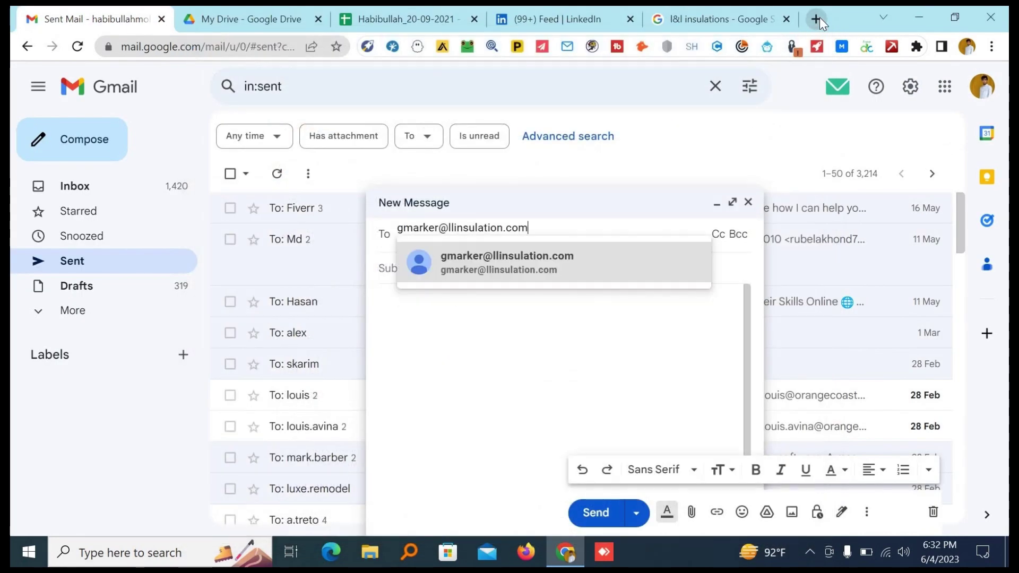
pyautogui.click(816, 19)
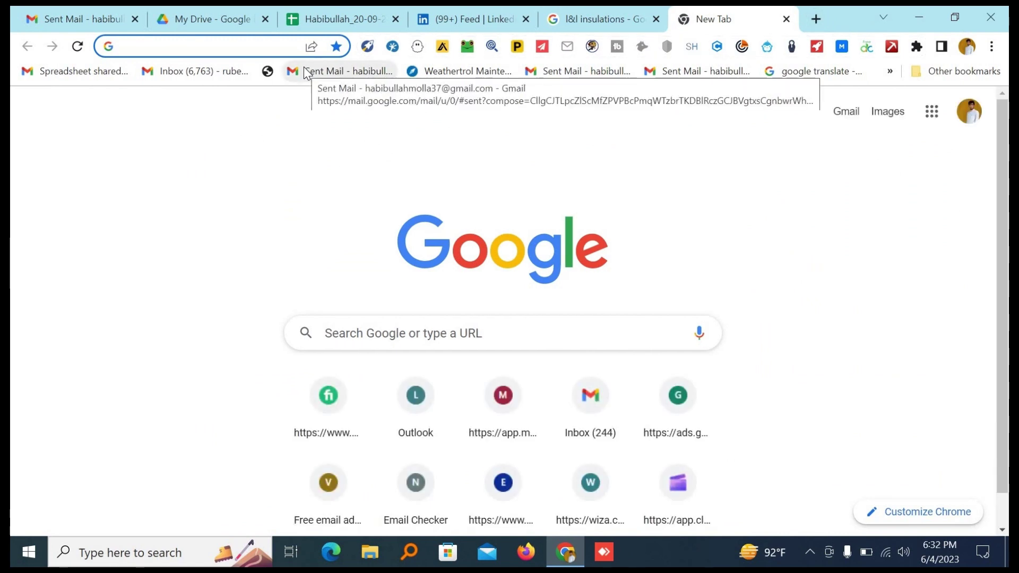
# Search 'name 2 email' and open the 'Name2Email: Find email by name for free' Web Store listing.
pyautogui.write('nam')
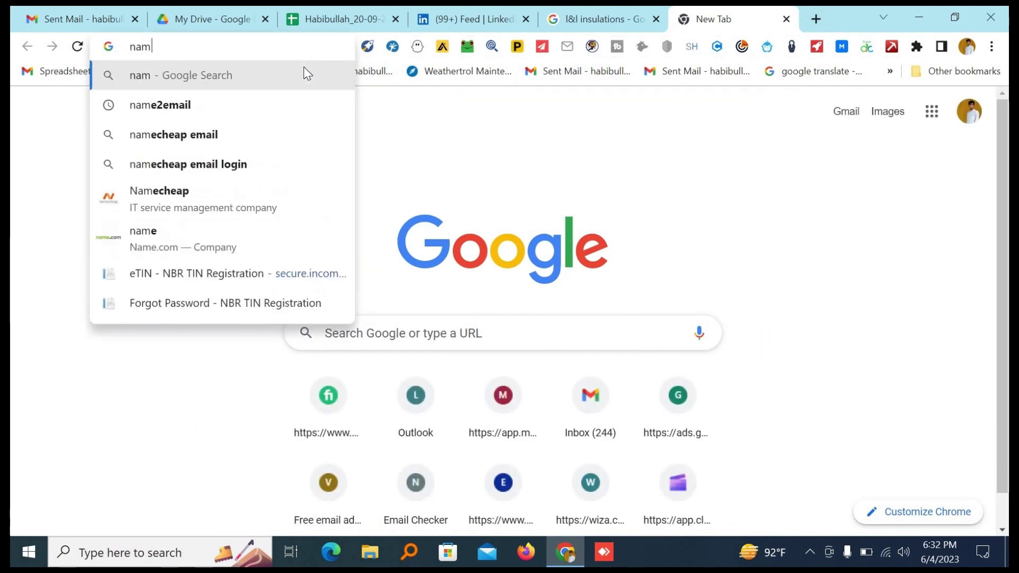
pyautogui.write('e 2')
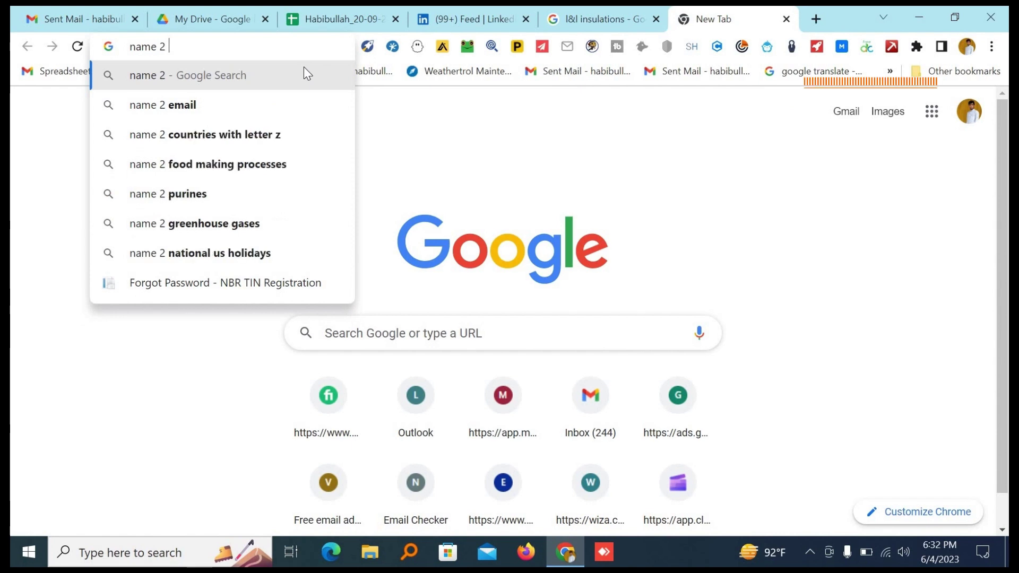
pyautogui.click(205, 104)
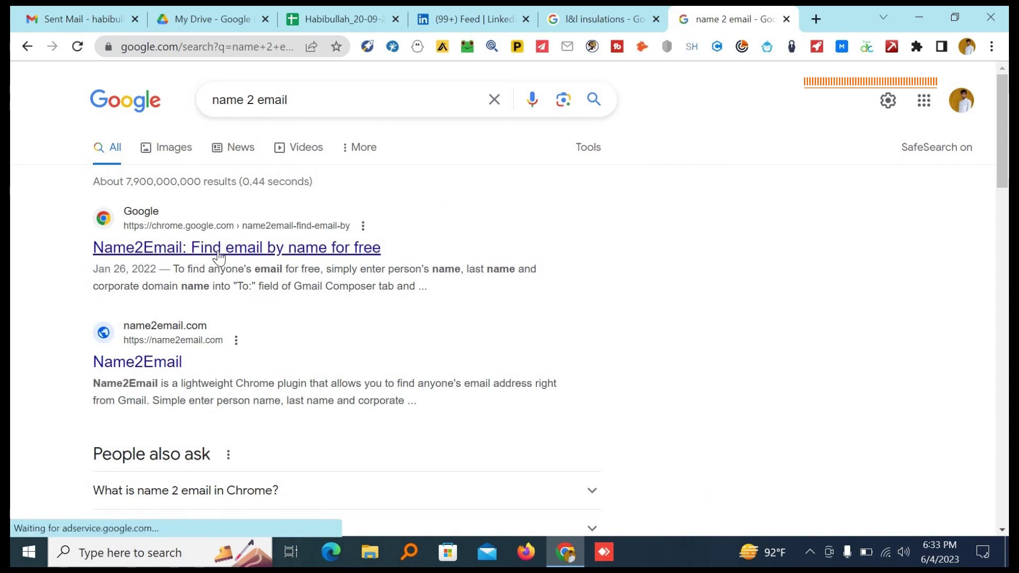
pyautogui.click(342, 250)
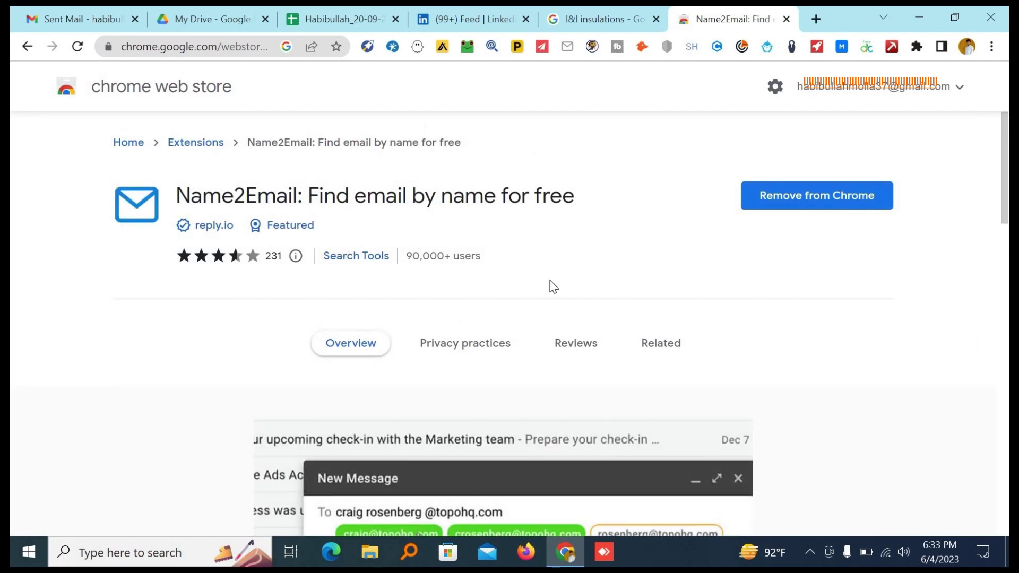
# Scroll through the Name2Email Chrome Web Store listing's screenshot carousel and return to the top.
pyautogui.scroll(-4, 551, 287)
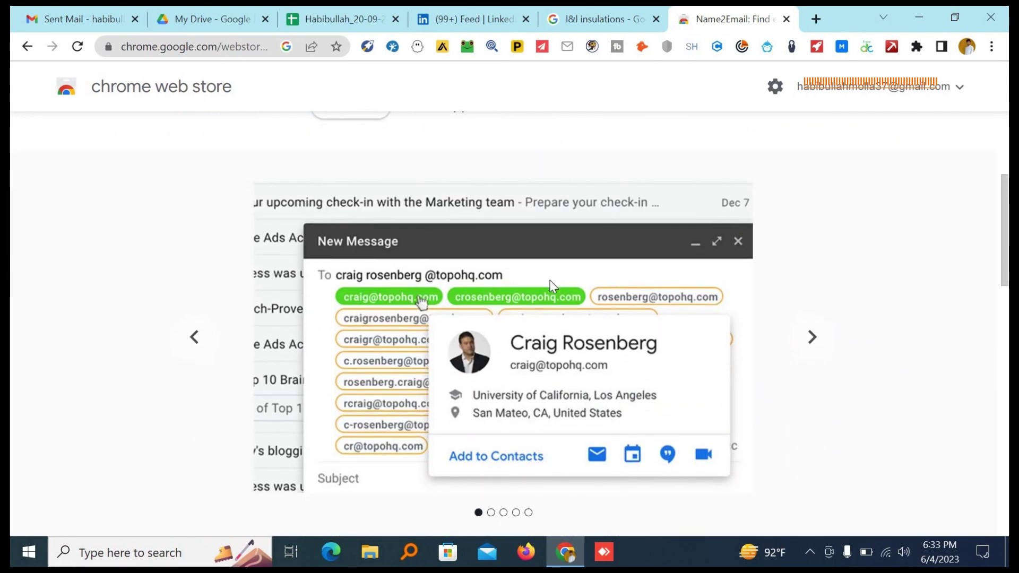
pyautogui.scroll(1, 552, 287)
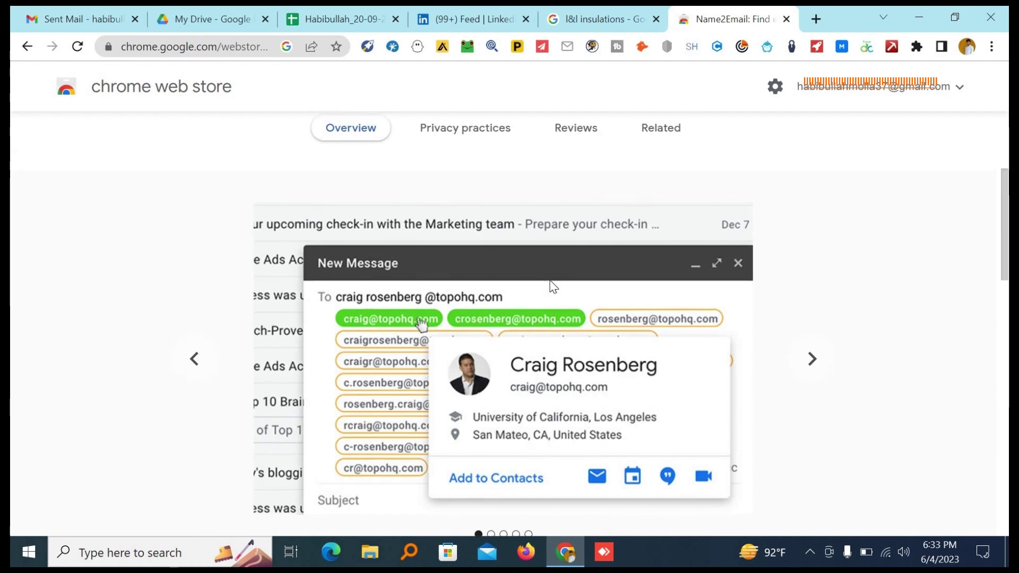
pyautogui.scroll(-1, 553, 287)
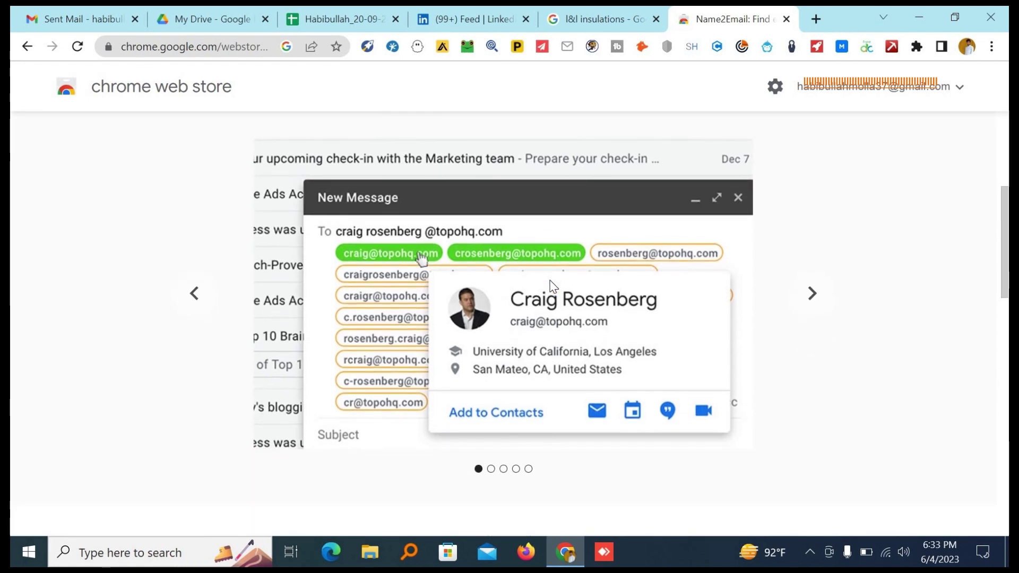
pyautogui.scroll(-1, 553, 286)
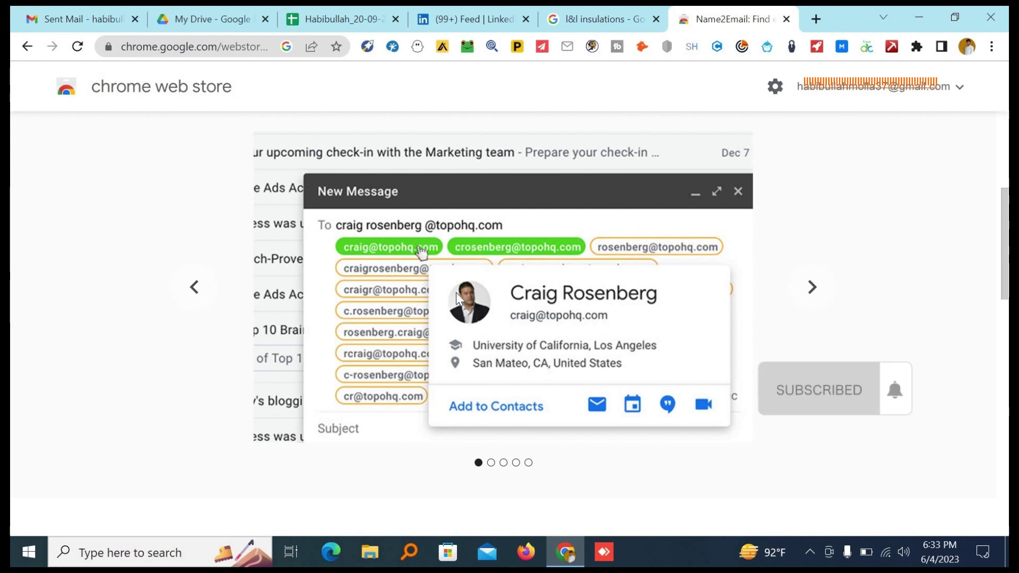
pyautogui.scroll(5, 456, 296)
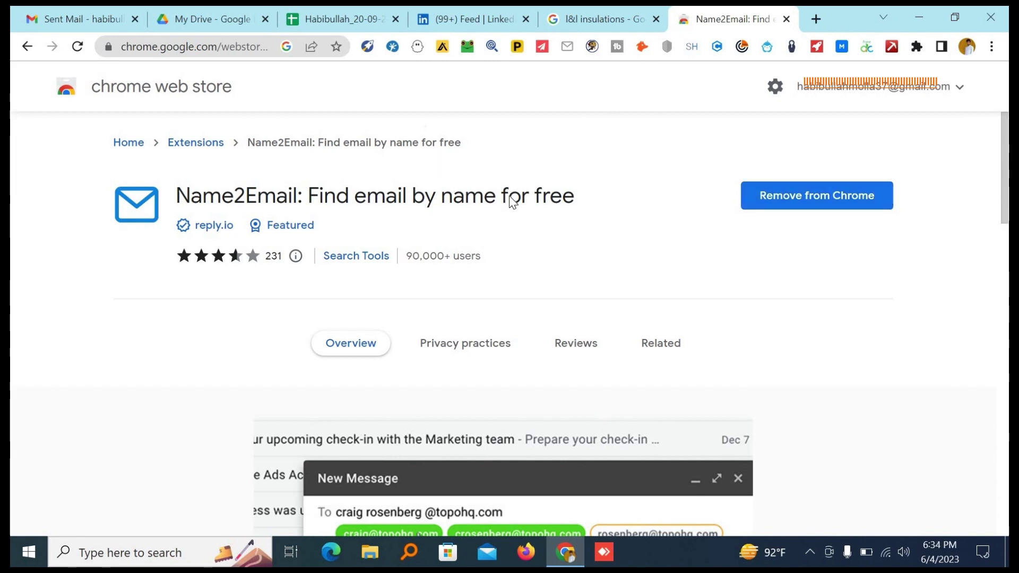
pyautogui.scroll(-1, 512, 201)
pyautogui.scroll(1, 512, 201)
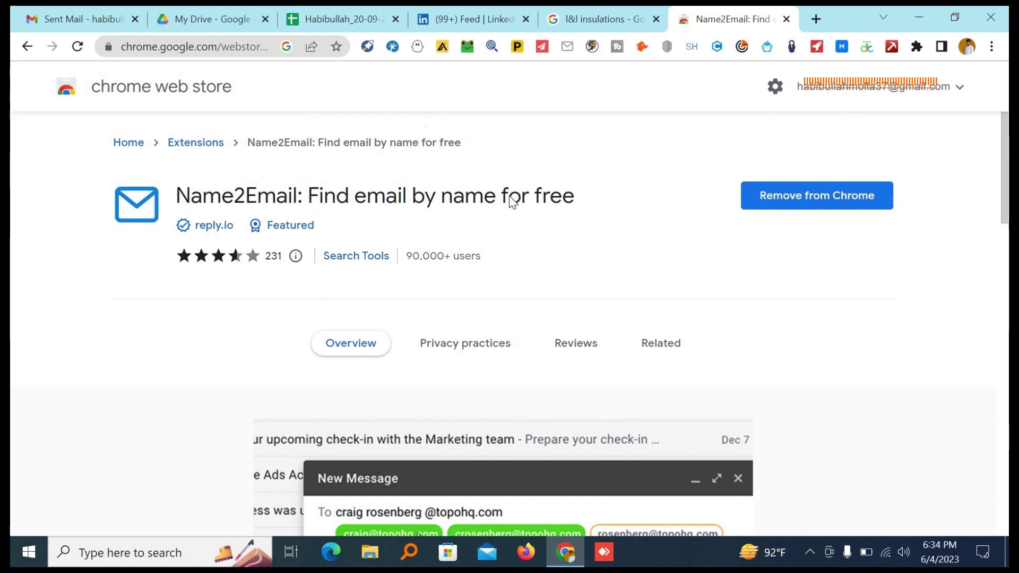